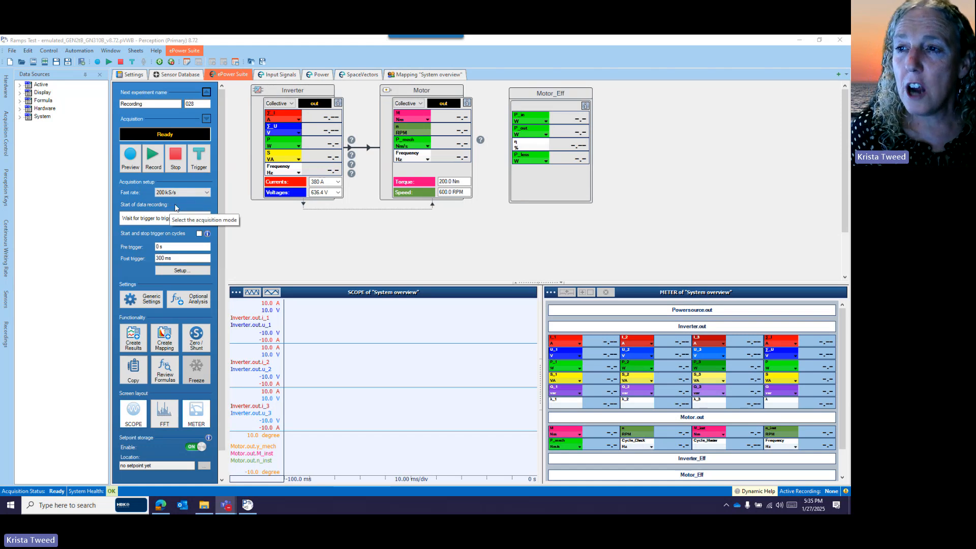
Set the start of data recording to "Wait for trigger to trigger memory first"
left_click(206, 218)
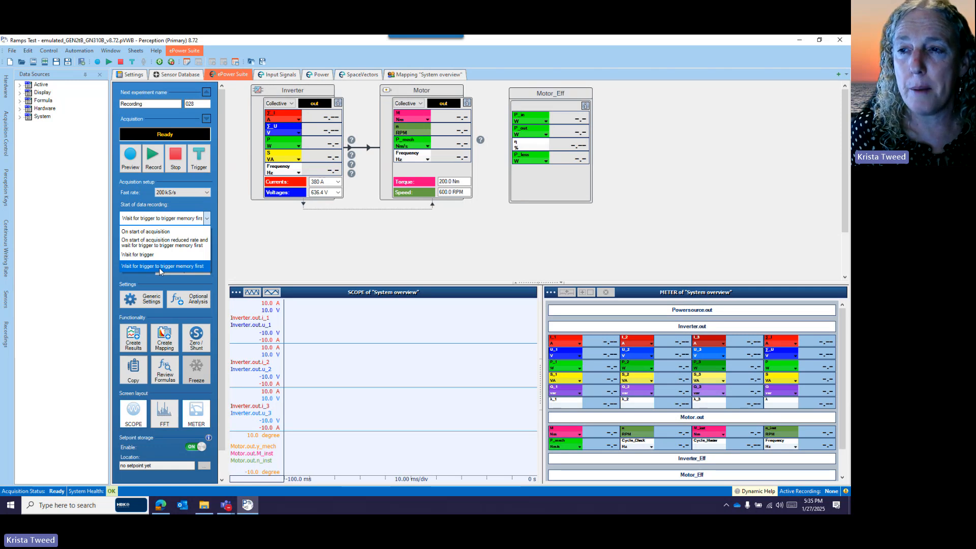
left_click(159, 267)
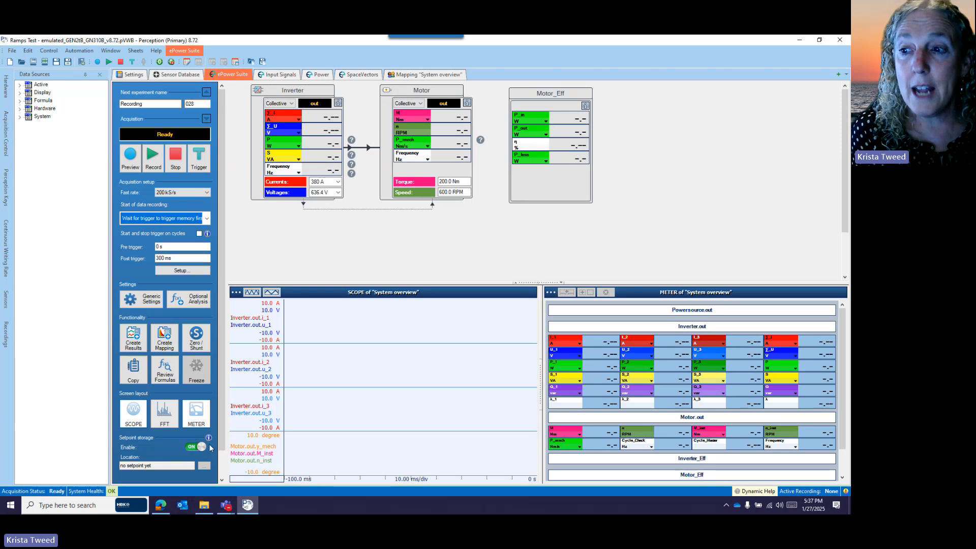
Examine the setpoint storage format and time format choices in the averaging section of the generic settings
left_click(143, 301)
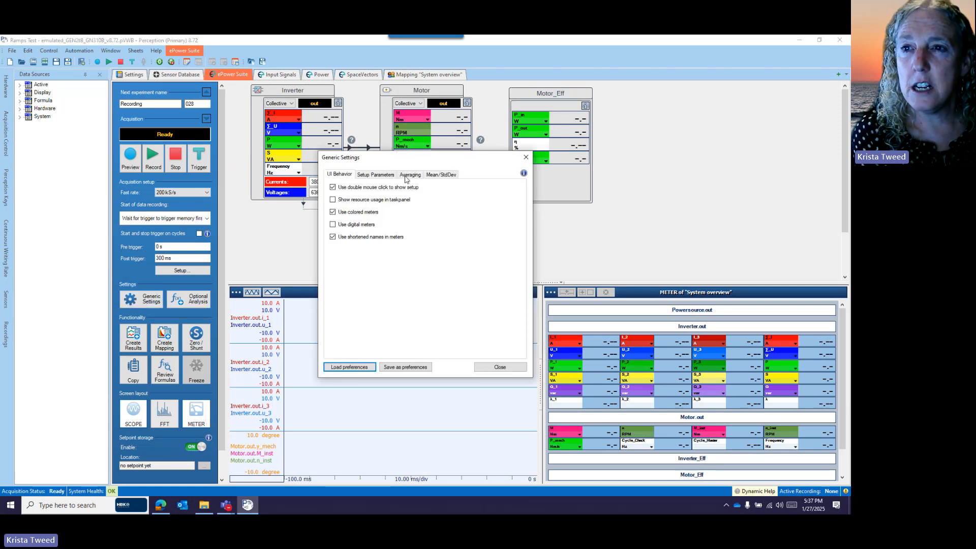
left_click(410, 175)
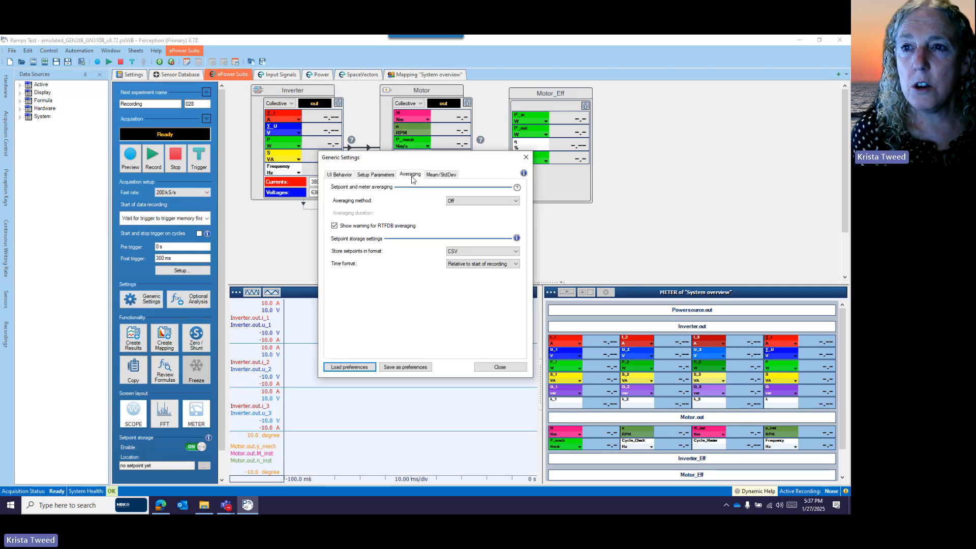
left_click(517, 253)
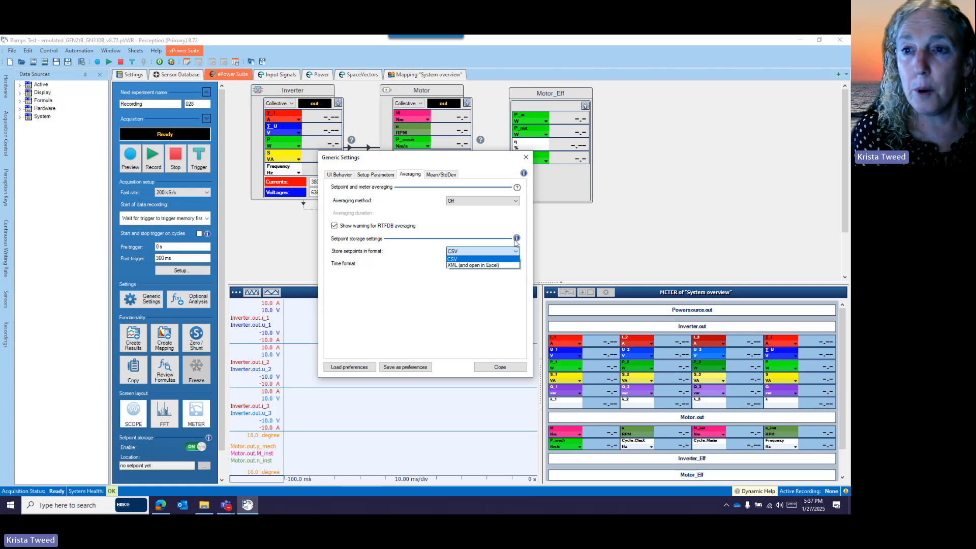
left_click(428, 254)
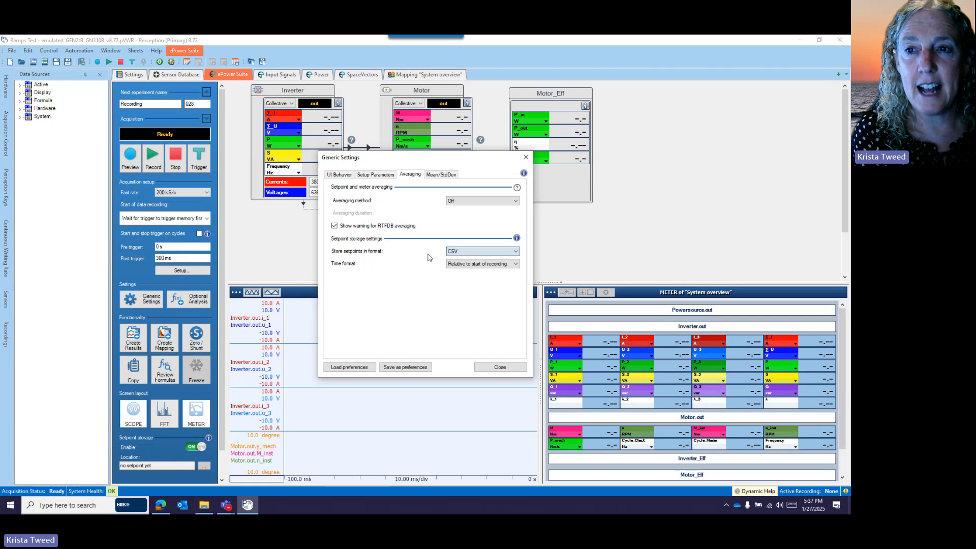
left_click(516, 265)
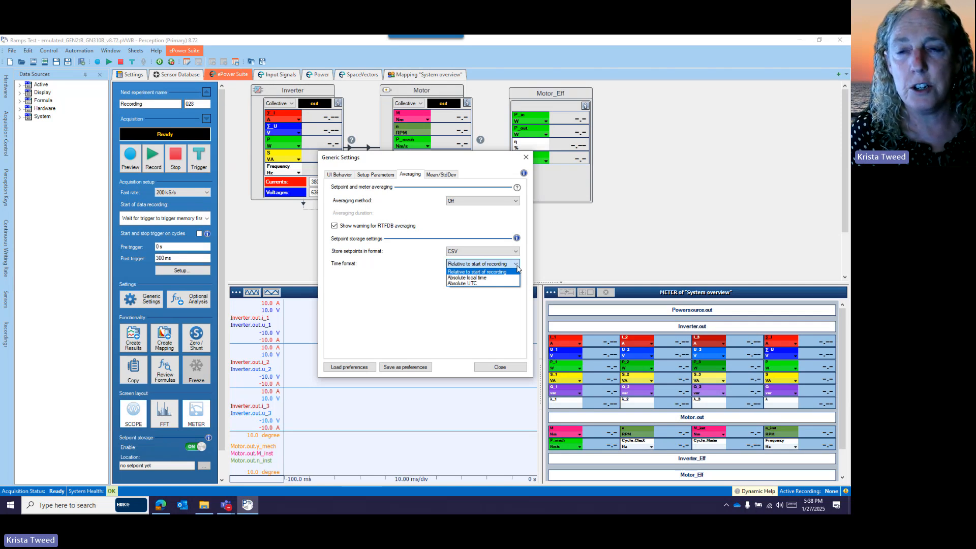
left_click(405, 280)
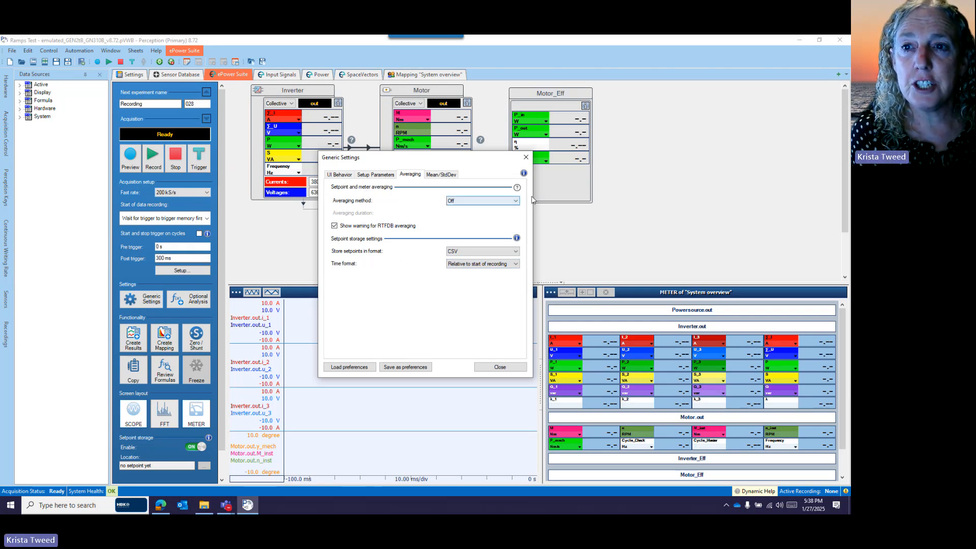
Review the averaging method options and read the setpoint and meter averaging help document, closing the document and the generic settings when done
left_click(514, 201)
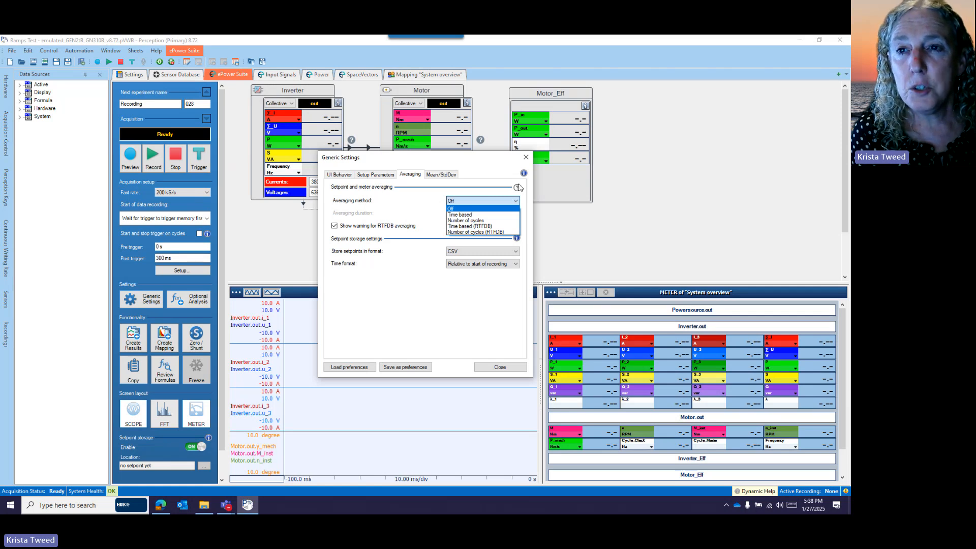
left_click(517, 189)
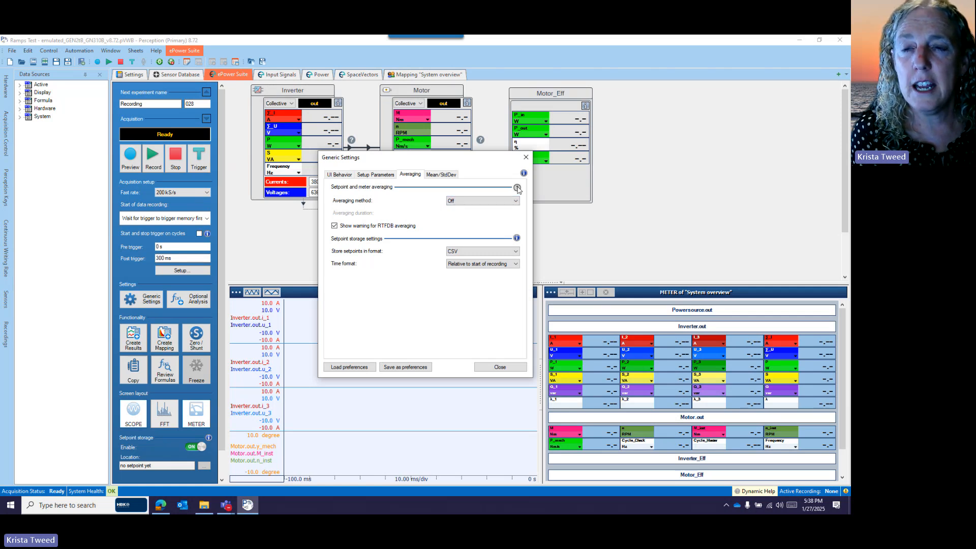
left_click(517, 190)
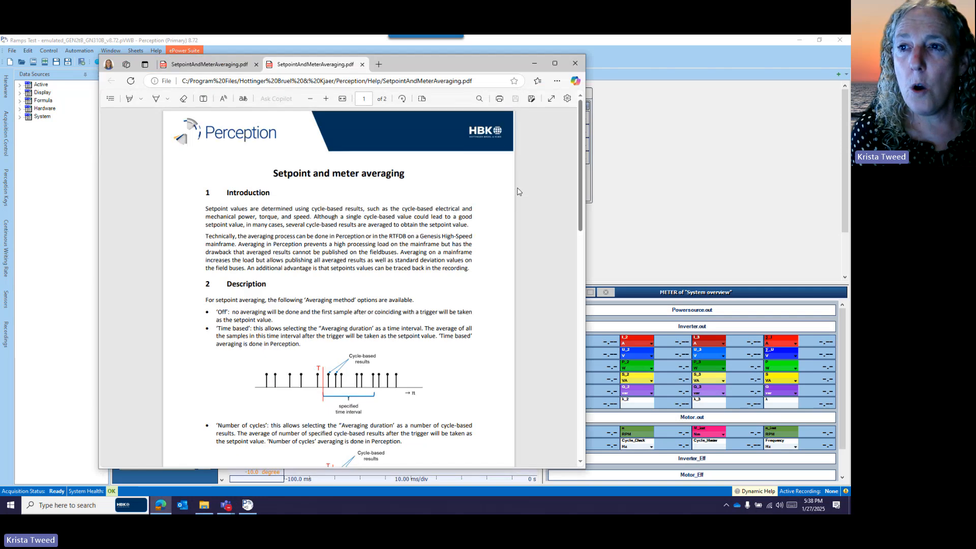
scroll(495, 179, "down", 8)
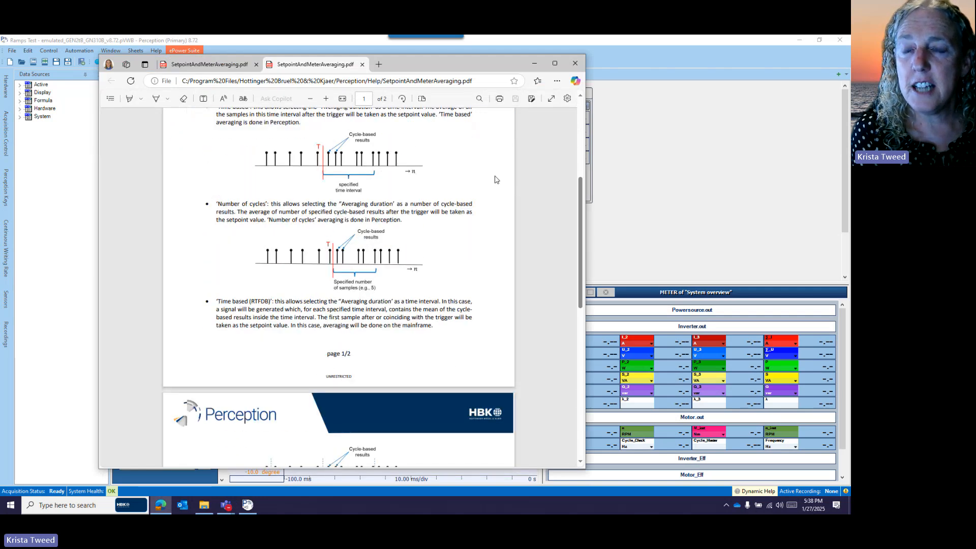
scroll(495, 179, "down", 3)
scroll(495, 176, "up", 12)
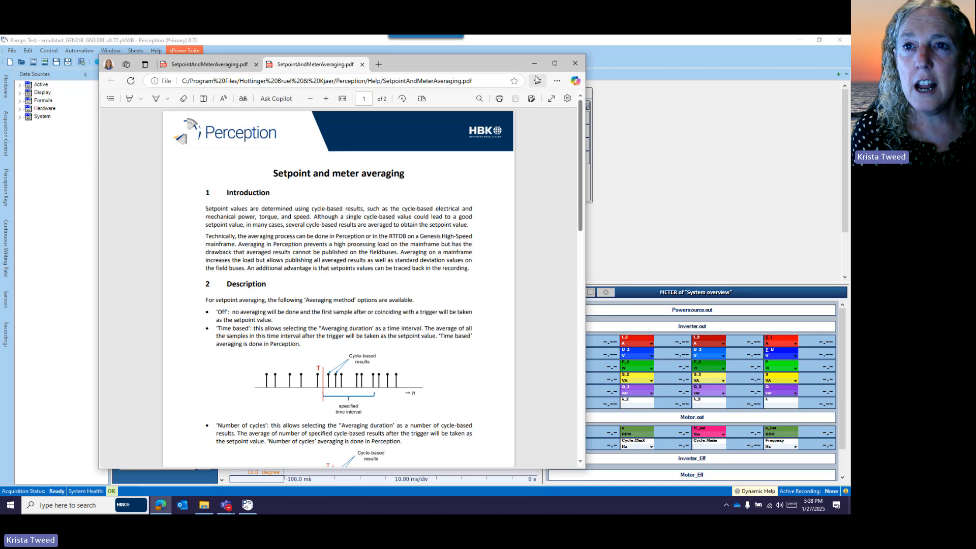
left_click(576, 65)
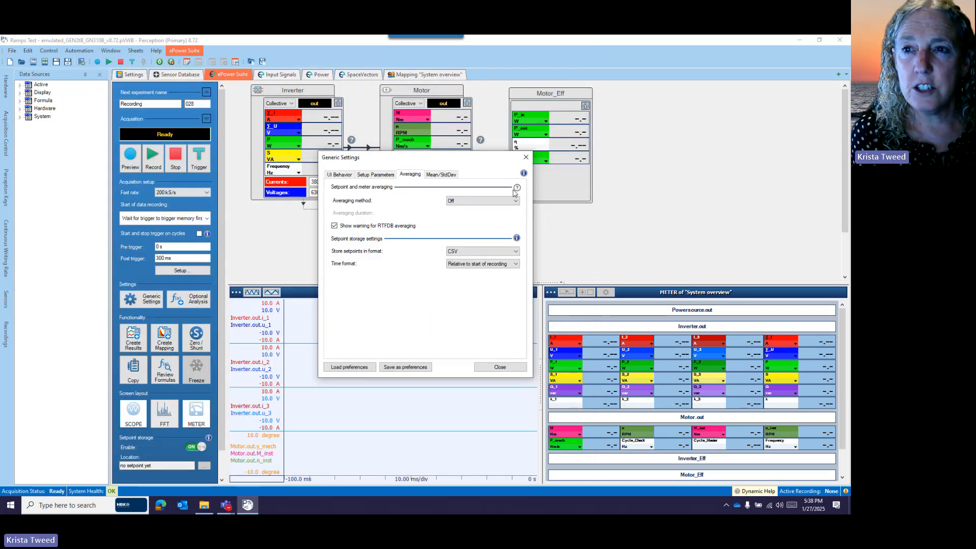
left_click(503, 366)
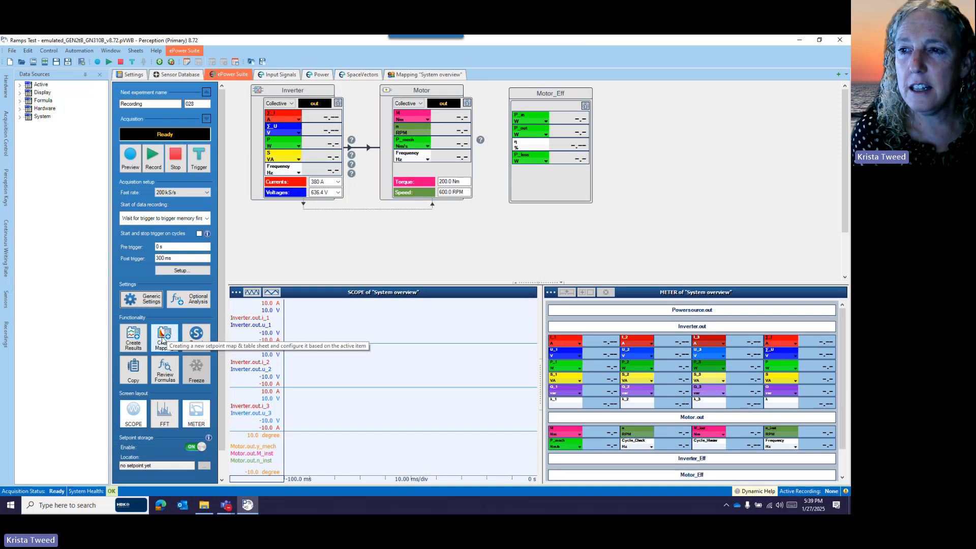
Review the axis sources, scaling, contour lines and colormap in the properties of the "System overview" setpoint map
left_click(426, 76)
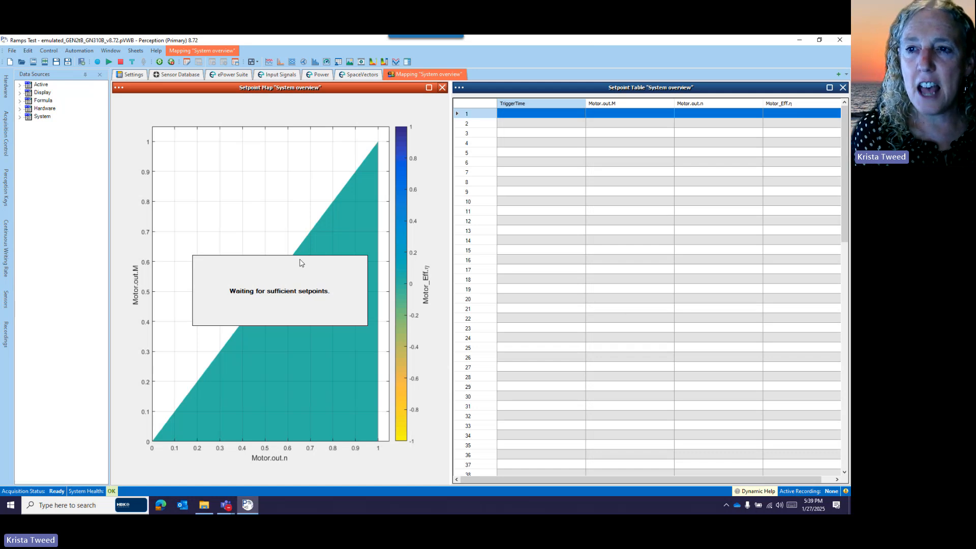
left_click(119, 88)
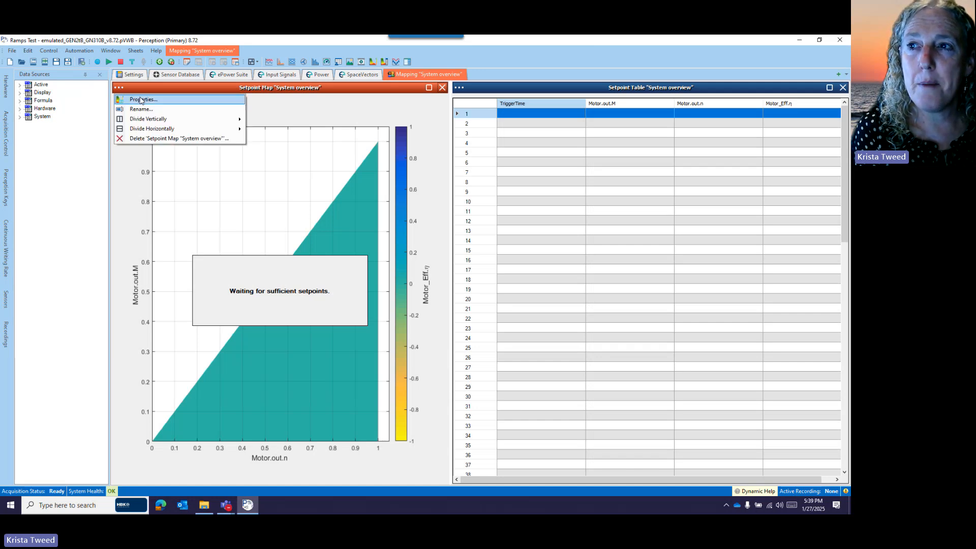
left_click(141, 99)
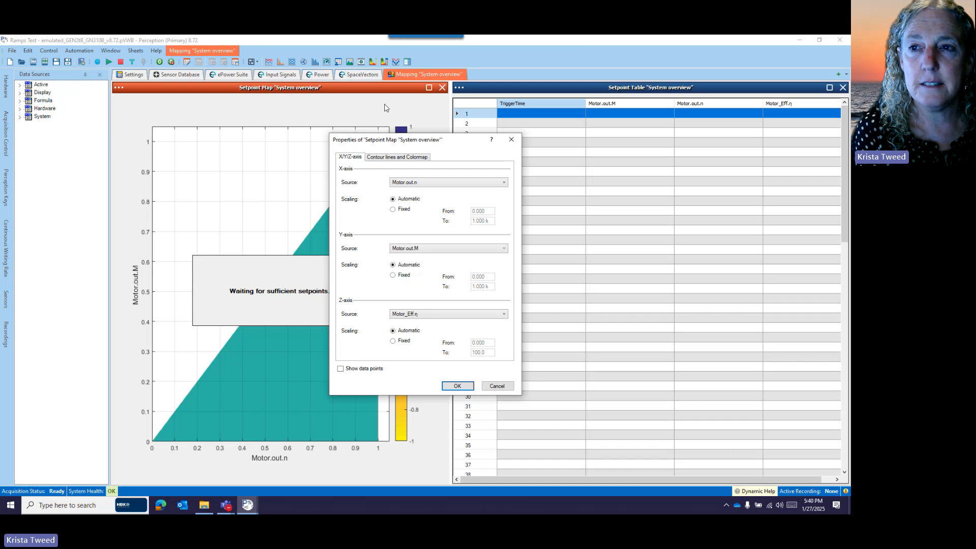
left_click(382, 158)
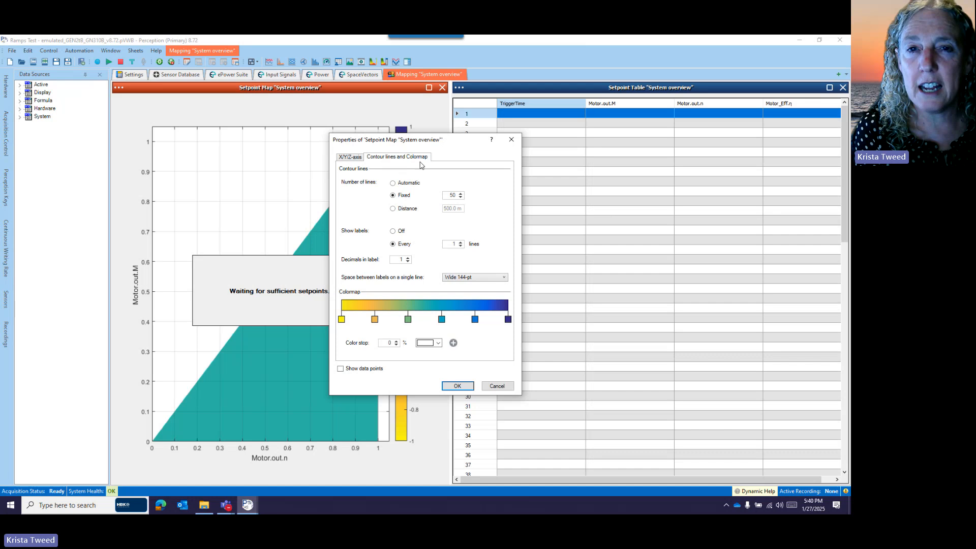
left_click(350, 158)
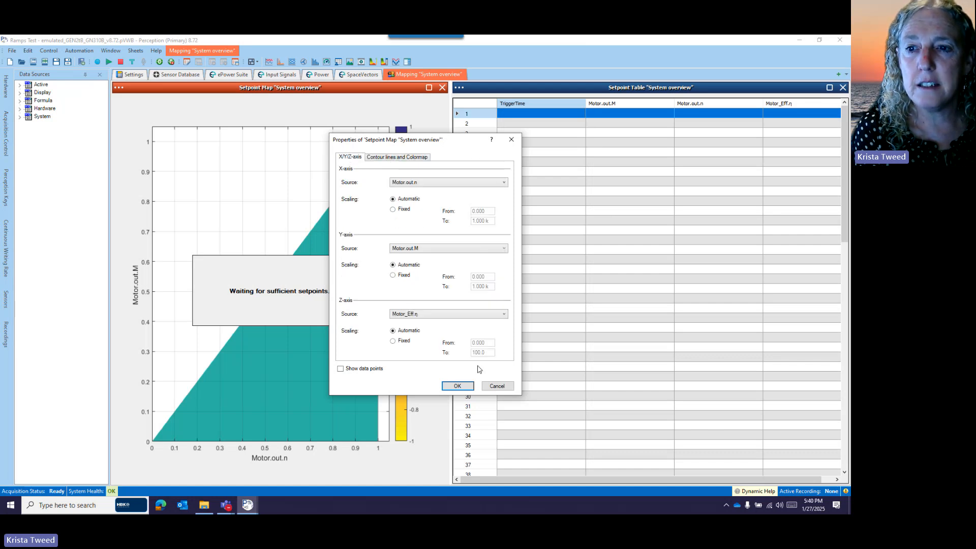
left_click(458, 386)
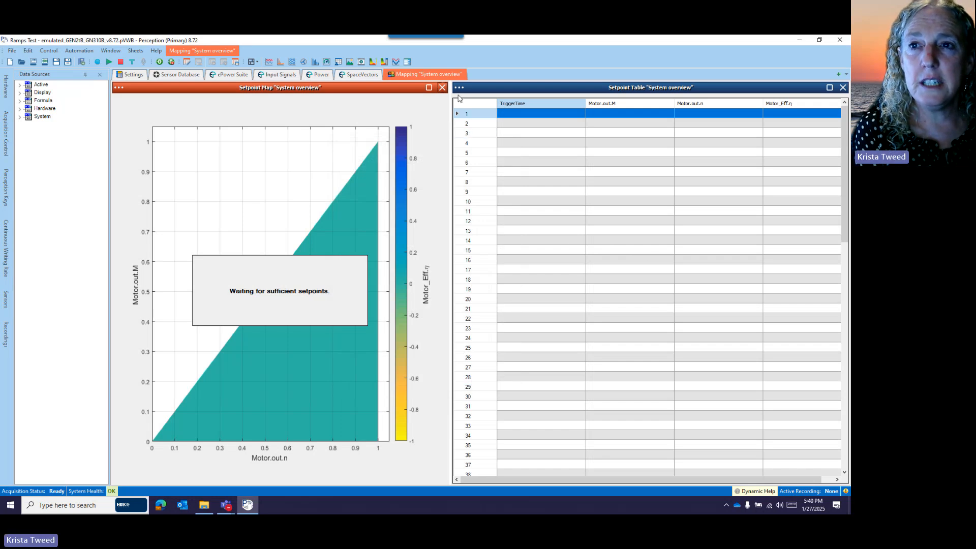
Review which inverter, motor and efficiency channels are selected in the properties of the "System overview" setpoint table
left_click(459, 88)
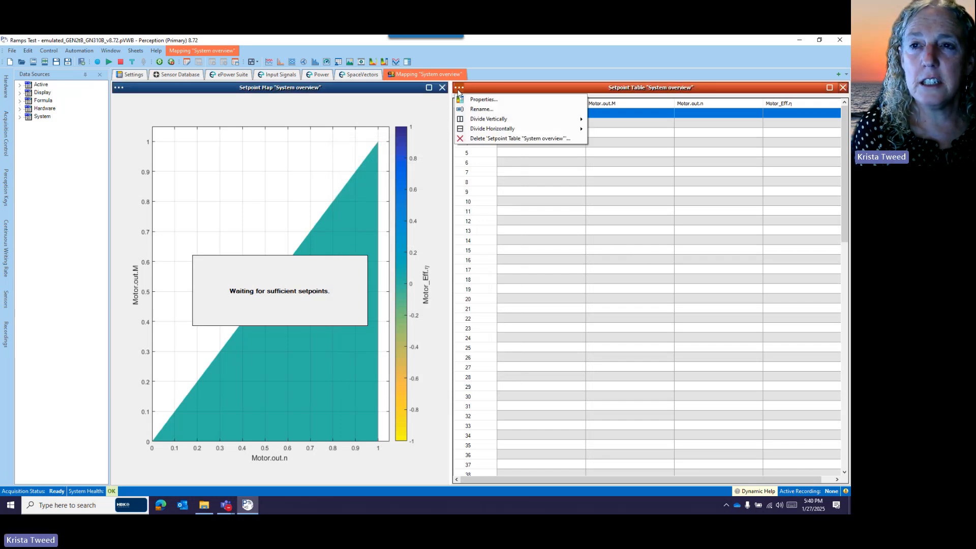
left_click(489, 100)
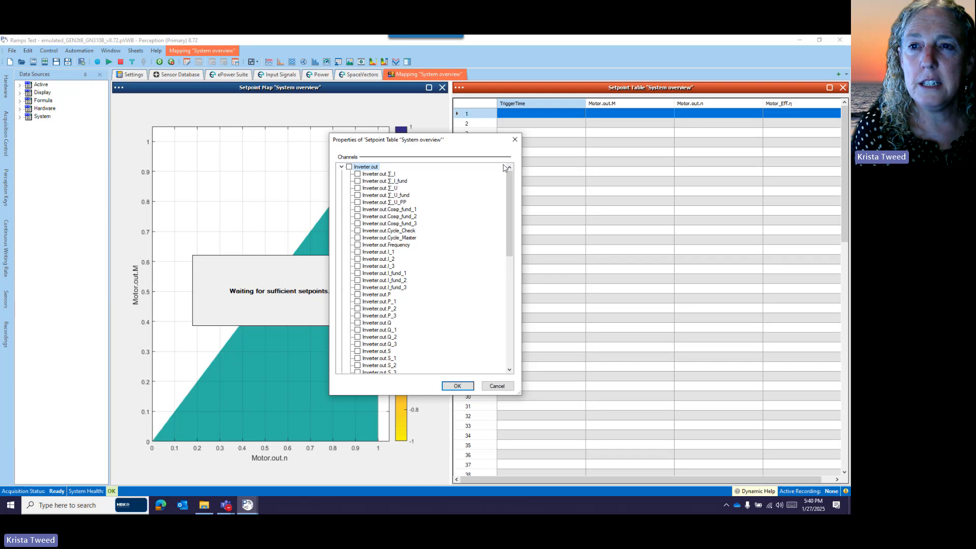
left_click_drag(508, 176, 501, 311)
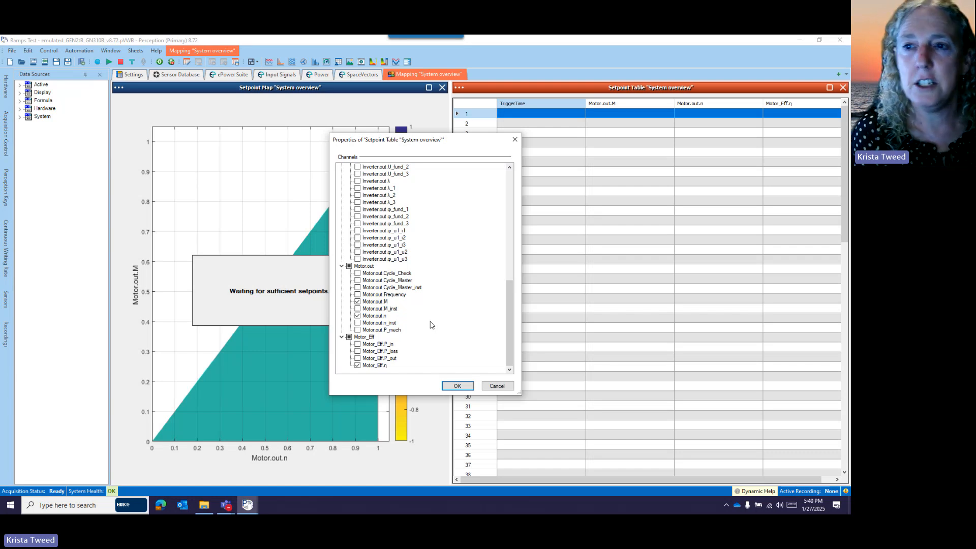
left_click(457, 386)
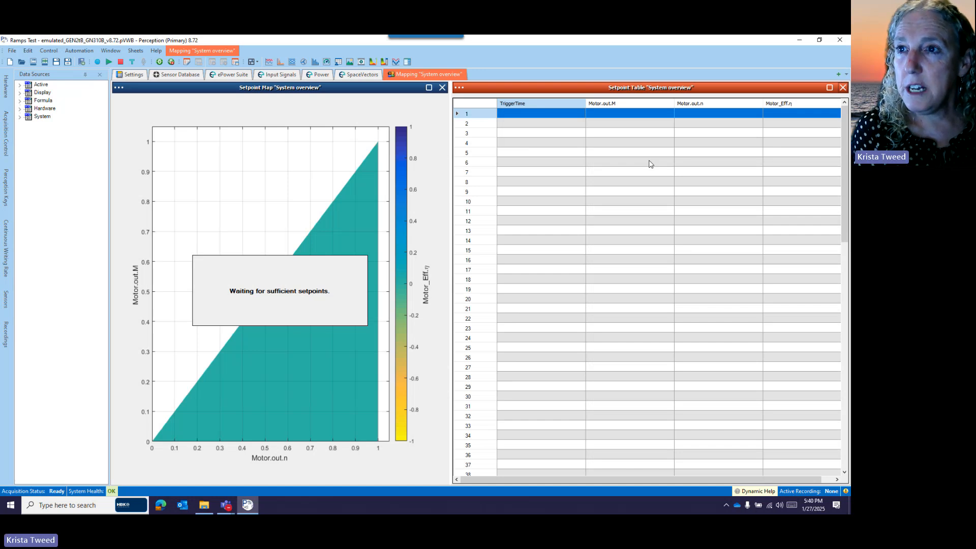
Preview the acquisition, check the live ePower Suite values, and start the recording
left_click(110, 62)
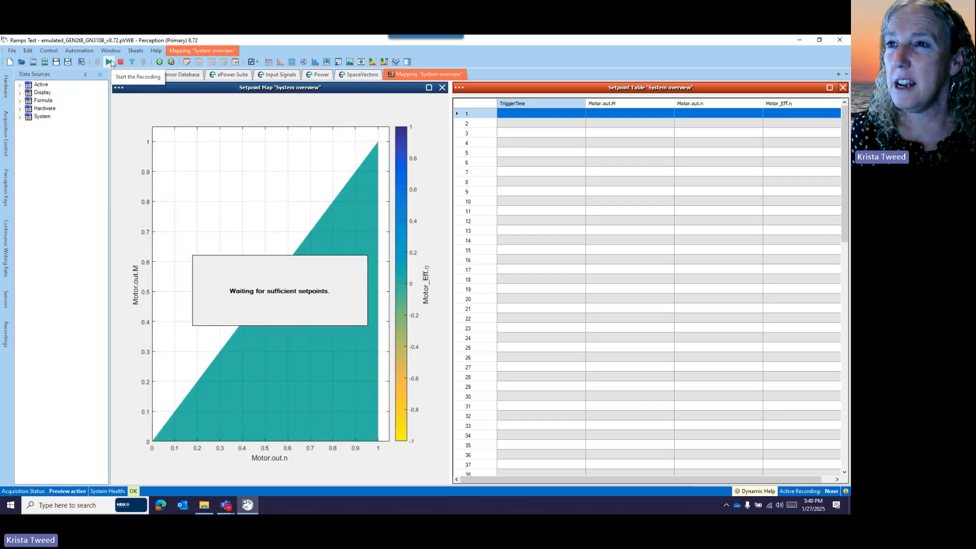
left_click(226, 75)
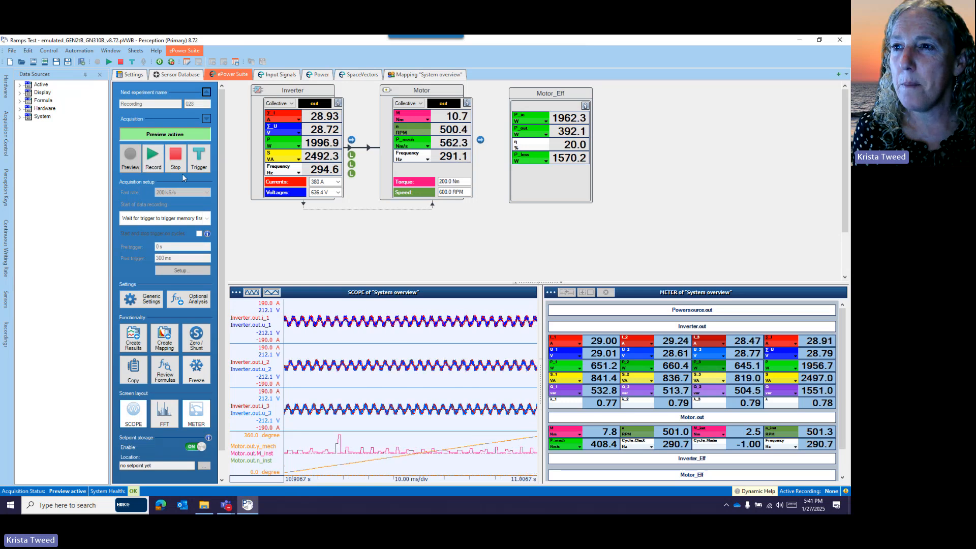
left_click(154, 162)
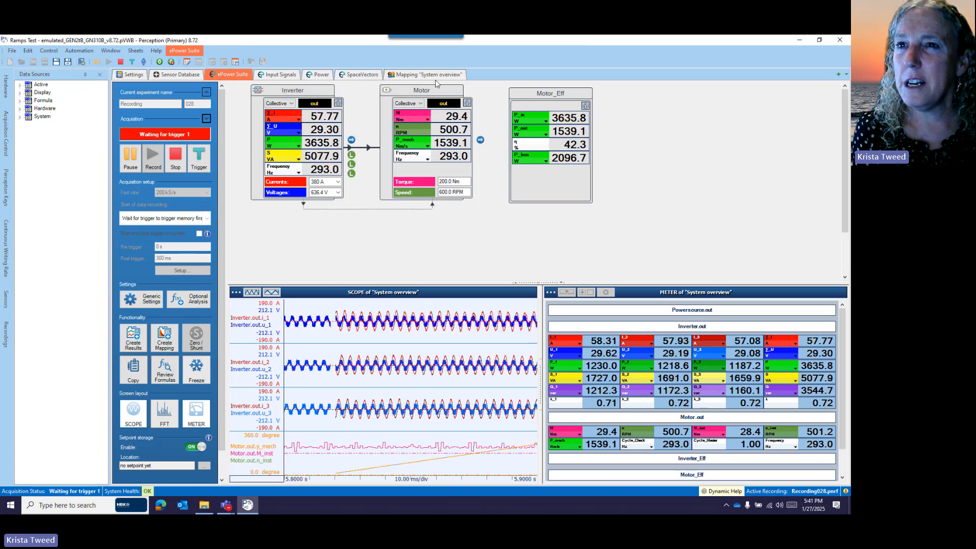
Trigger six setpoints during the recording while viewing the "System overview" setpoint map and table
left_click(433, 75)
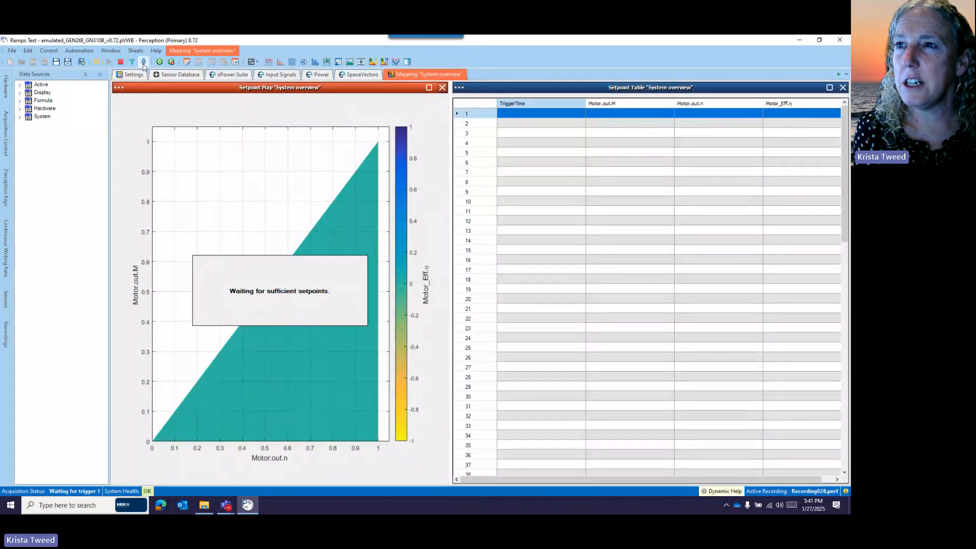
left_click(133, 61)
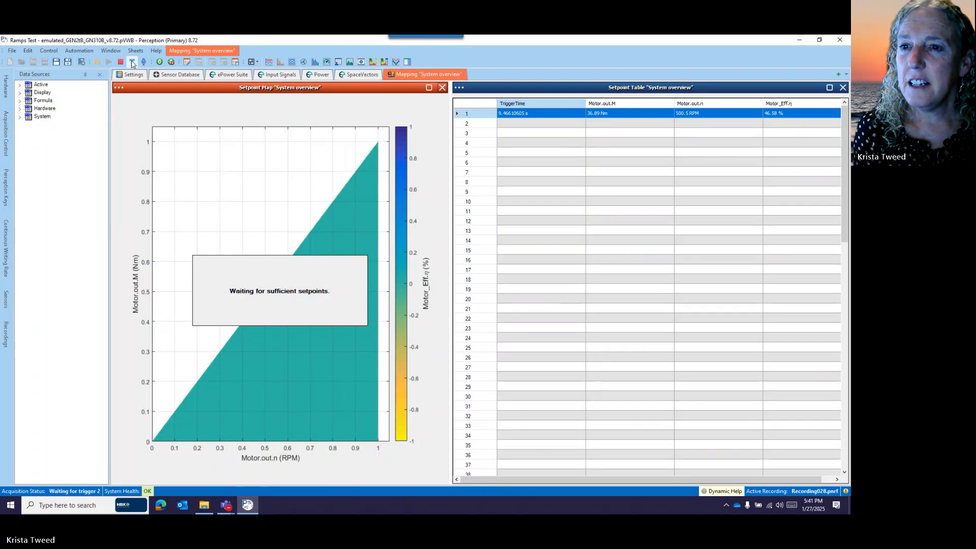
left_click(132, 62)
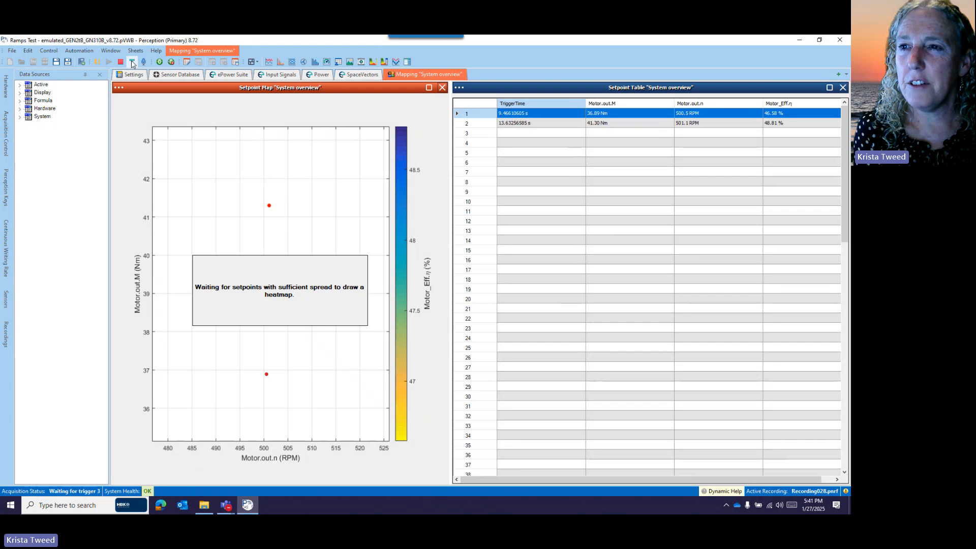
left_click(133, 62)
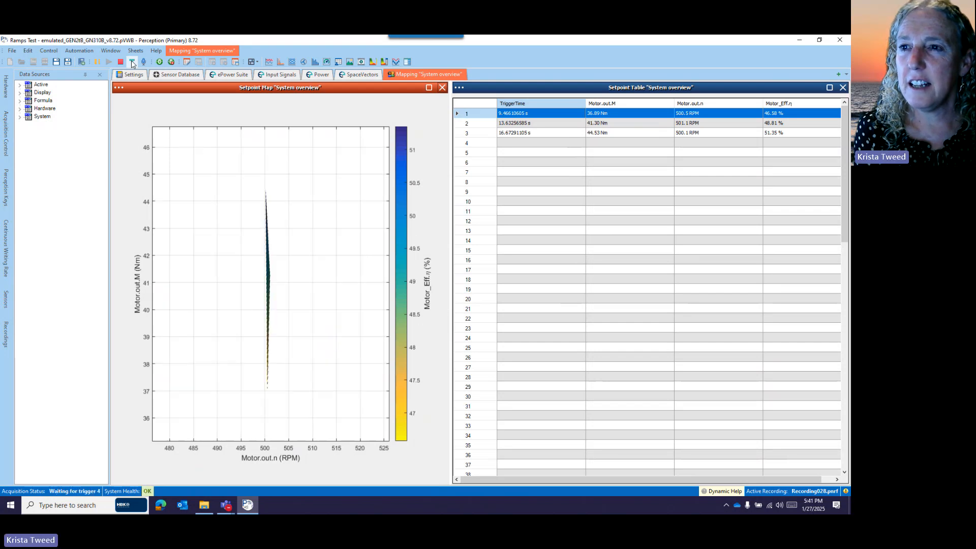
left_click(132, 61)
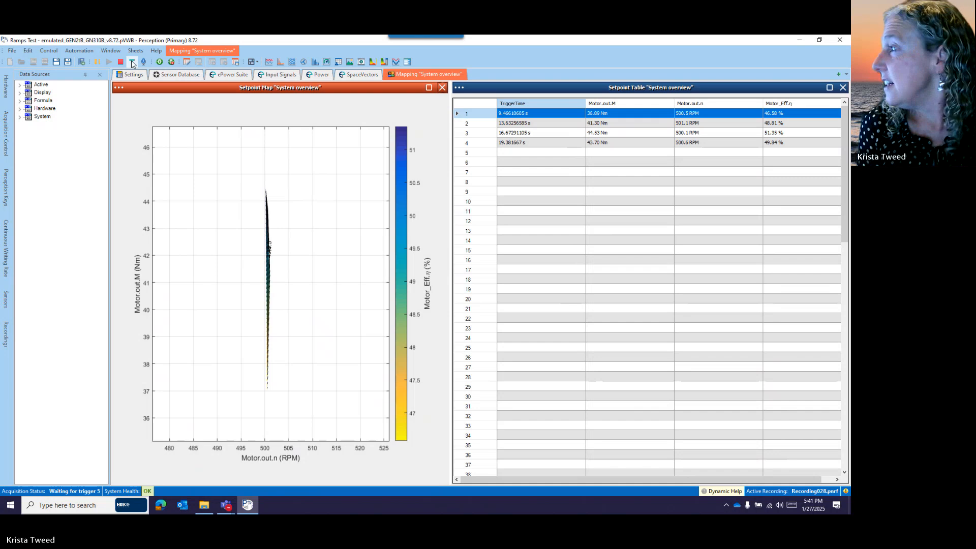
left_click(132, 61)
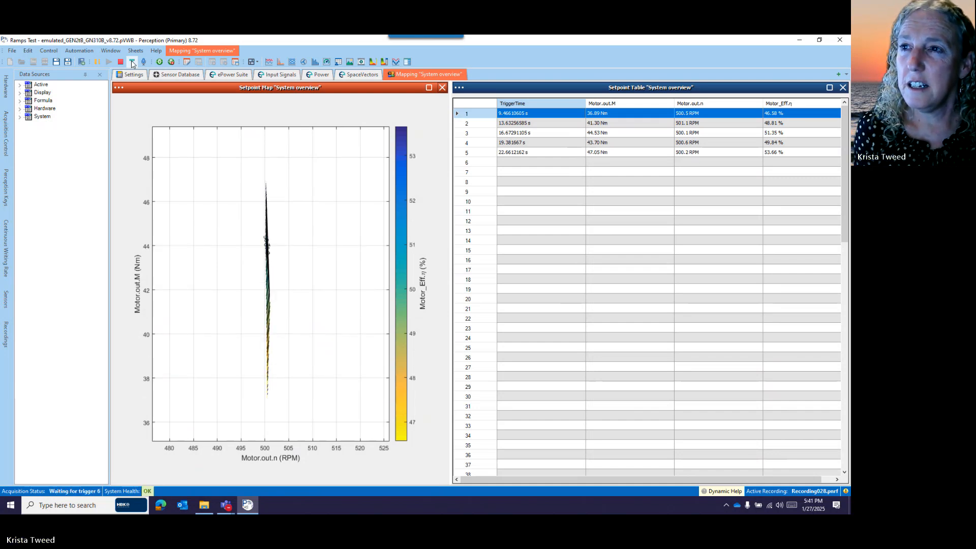
left_click(132, 61)
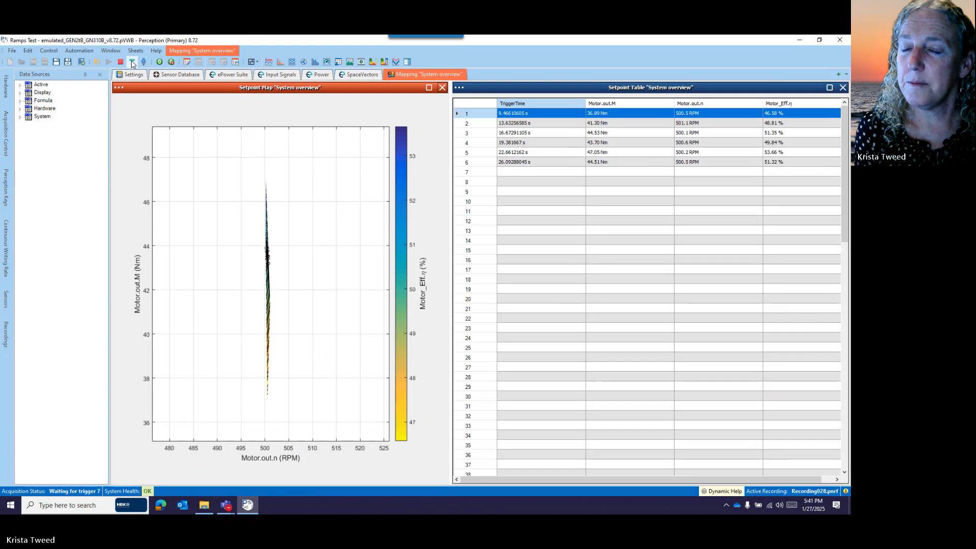
Trigger 14 more setpoints to fill the "System overview" map and table up to setpoint 20, and stop the recording
left_click(132, 61)
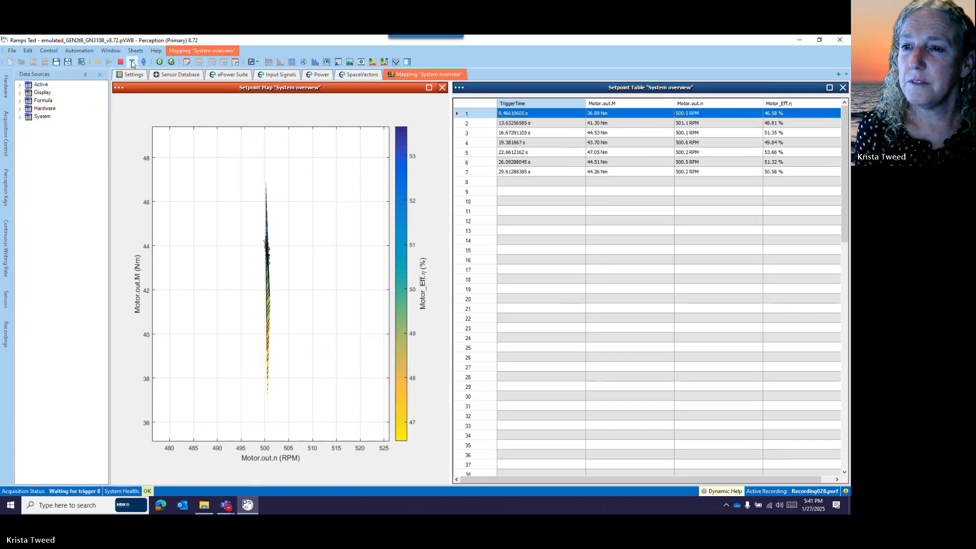
left_click(132, 62)
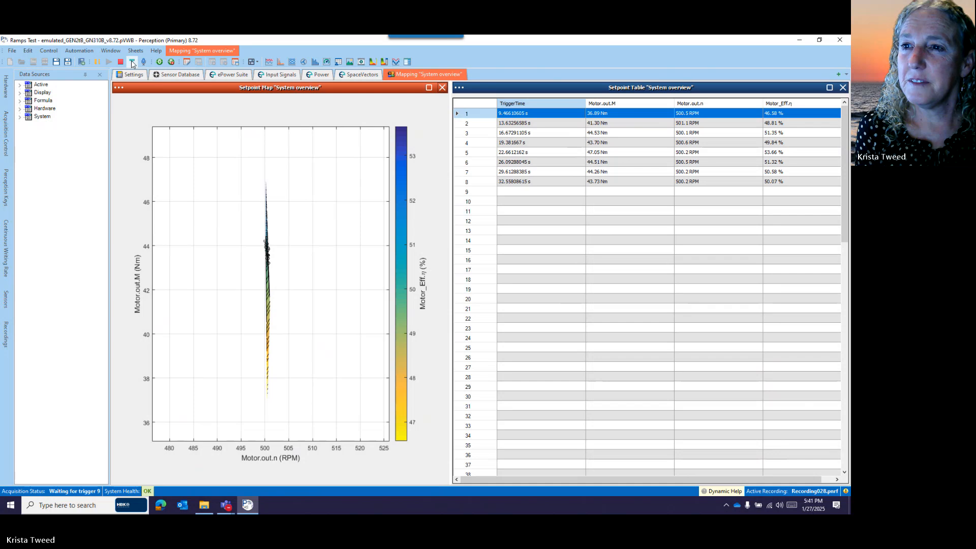
left_click(132, 61)
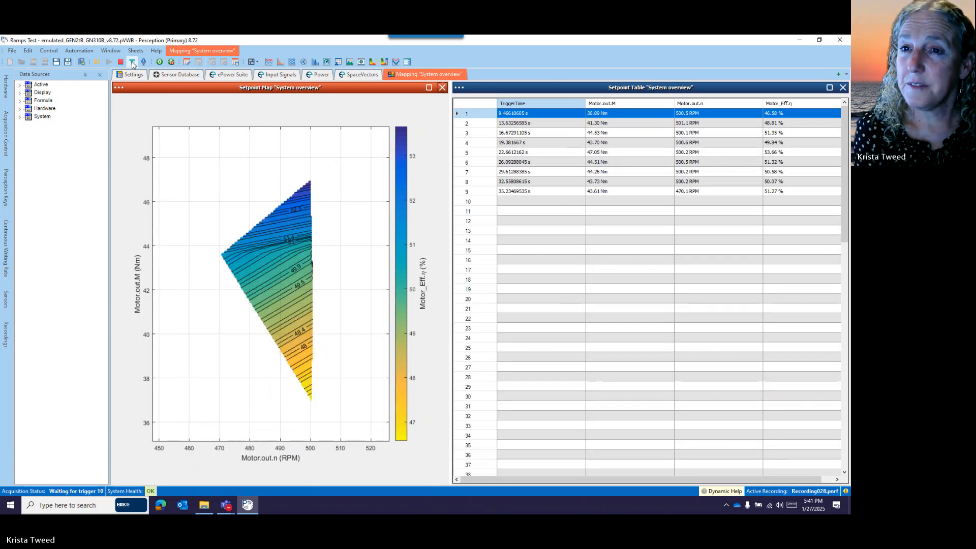
left_click(132, 62)
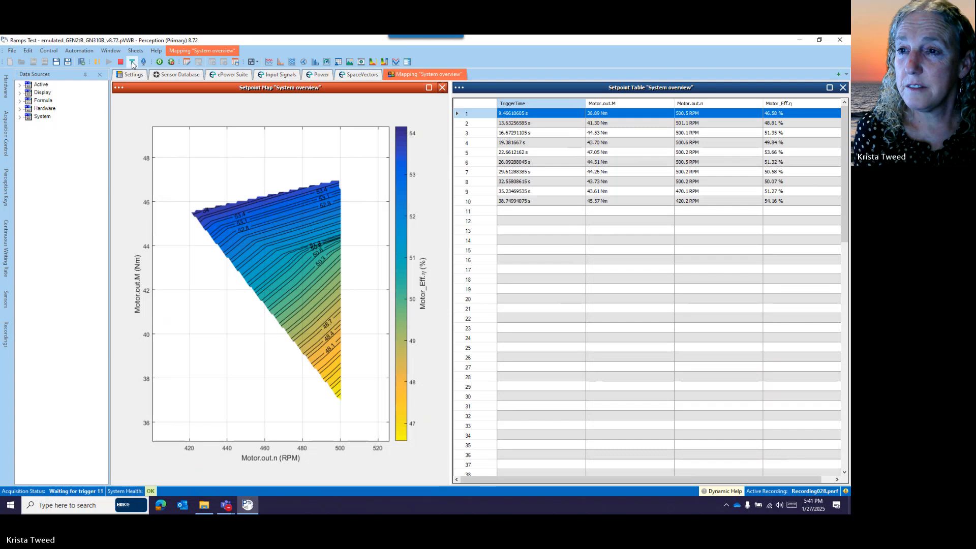
left_click(132, 62)
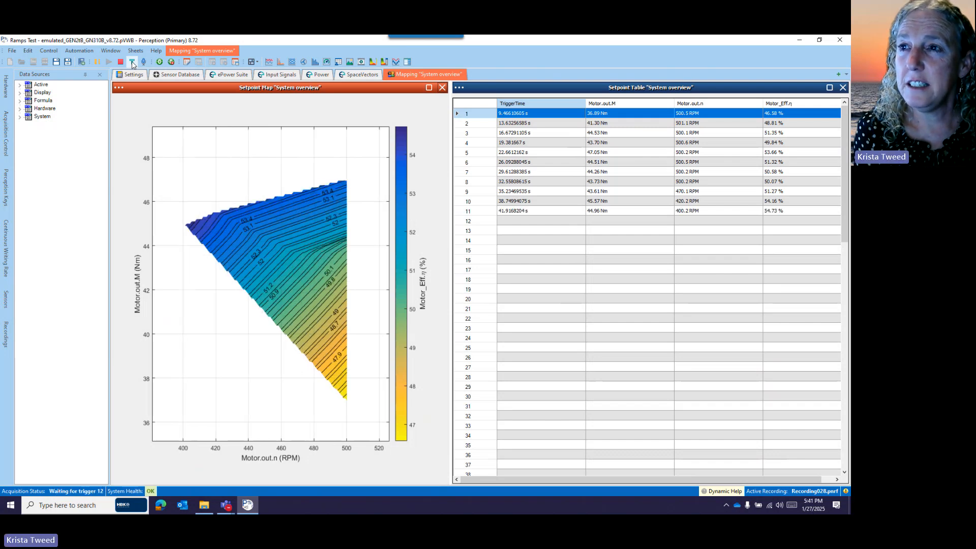
left_click(133, 64)
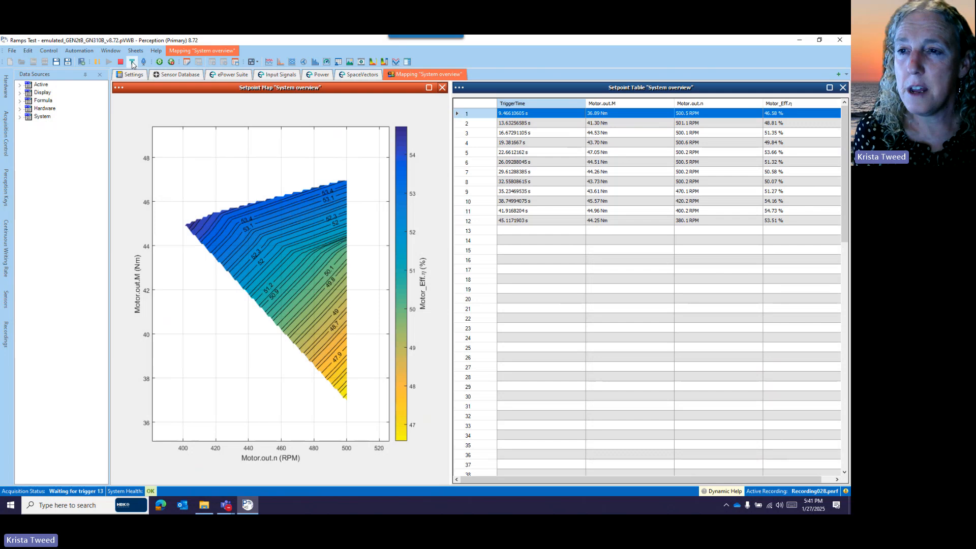
left_click(132, 62)
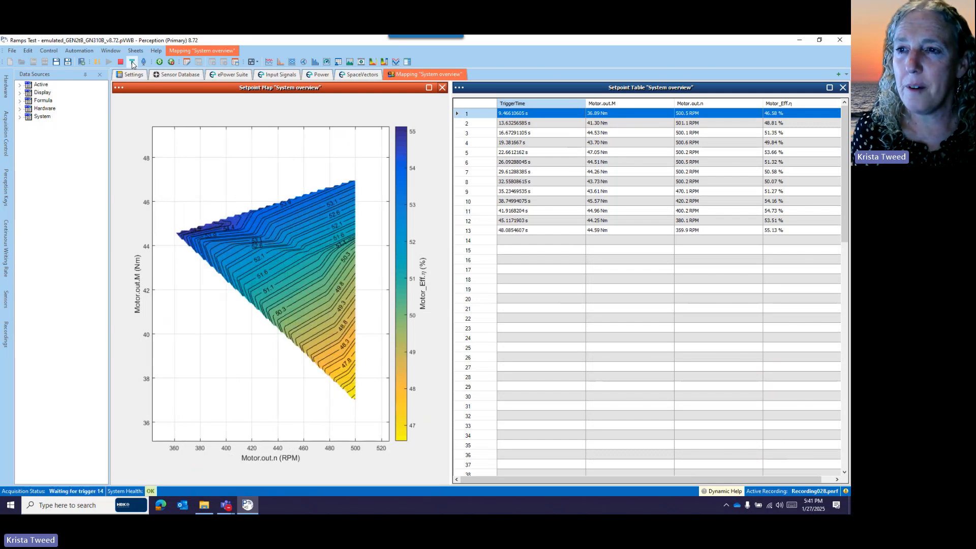
left_click(132, 63)
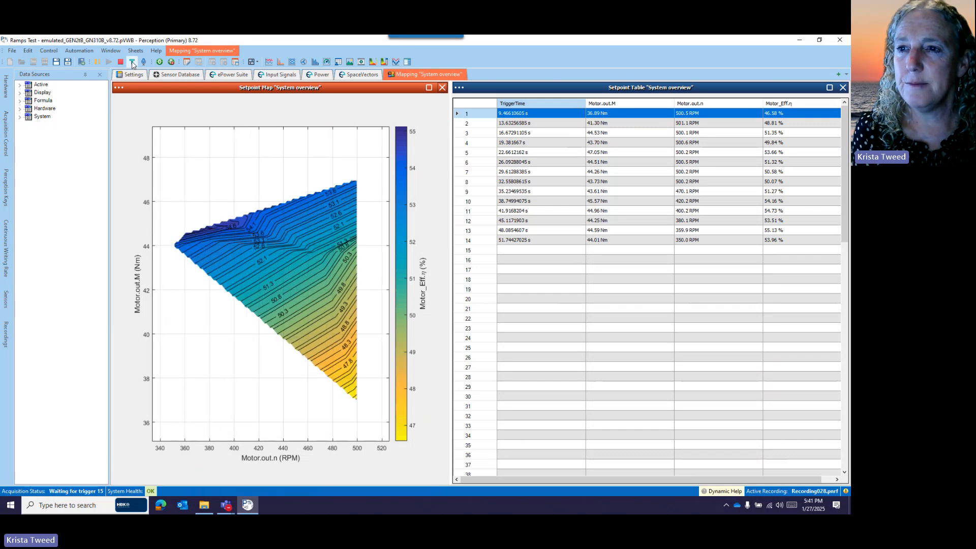
left_click(132, 63)
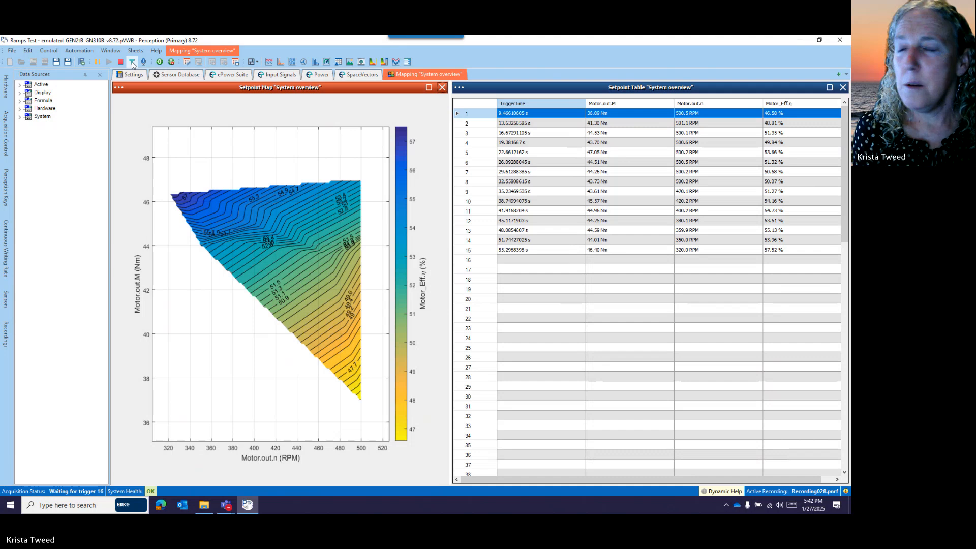
left_click(133, 62)
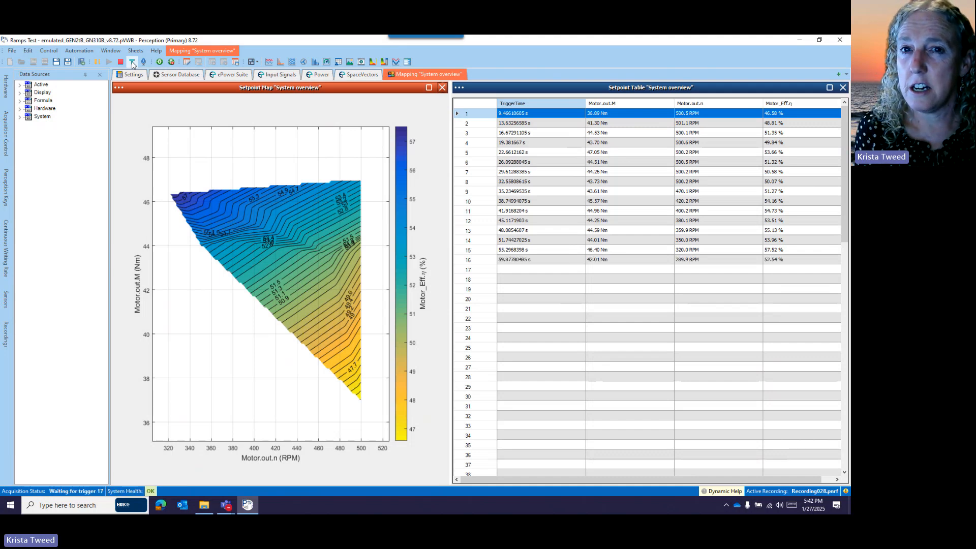
left_click(132, 62)
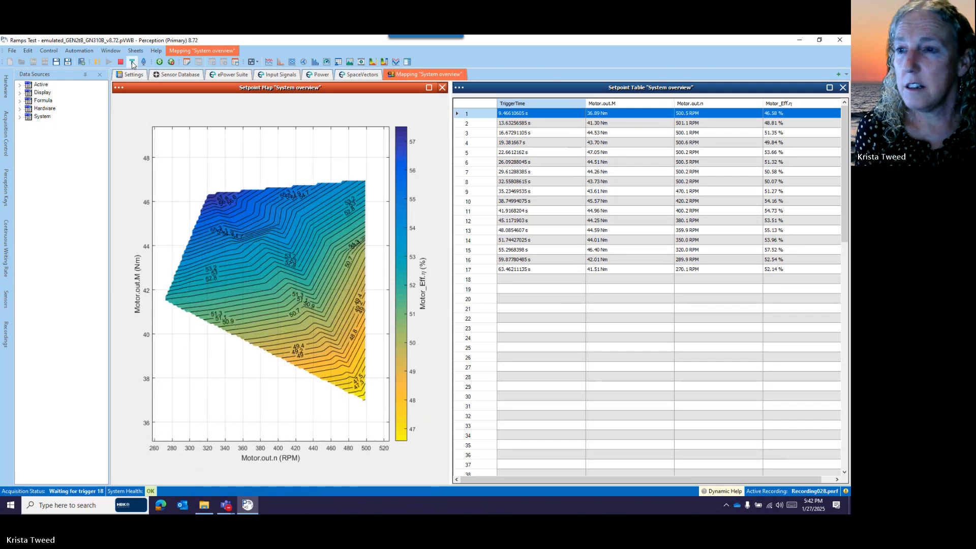
left_click(132, 62)
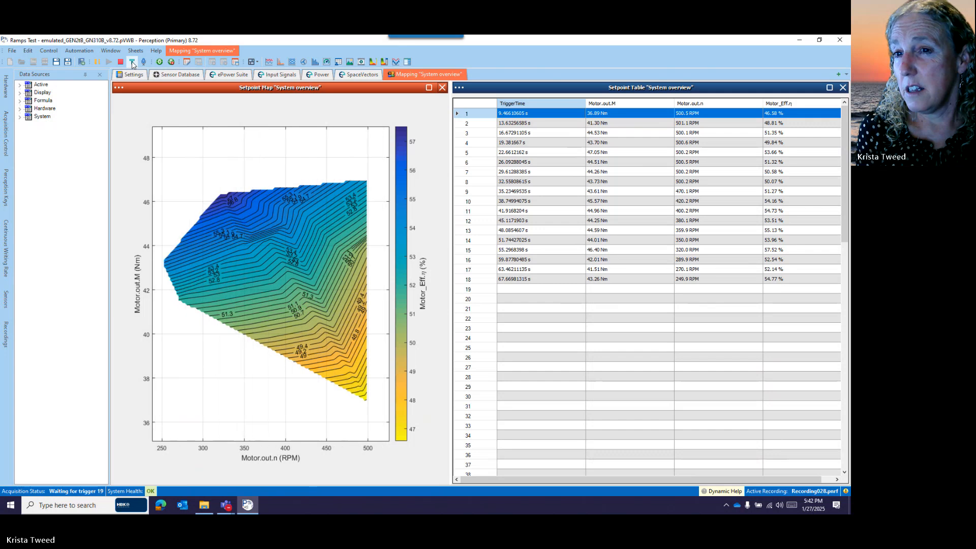
left_click(132, 63)
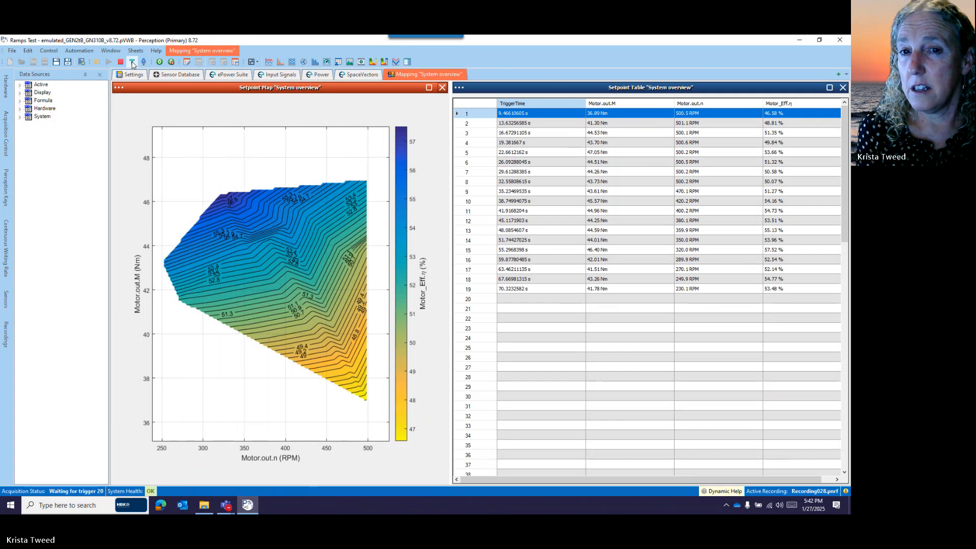
left_click(132, 63)
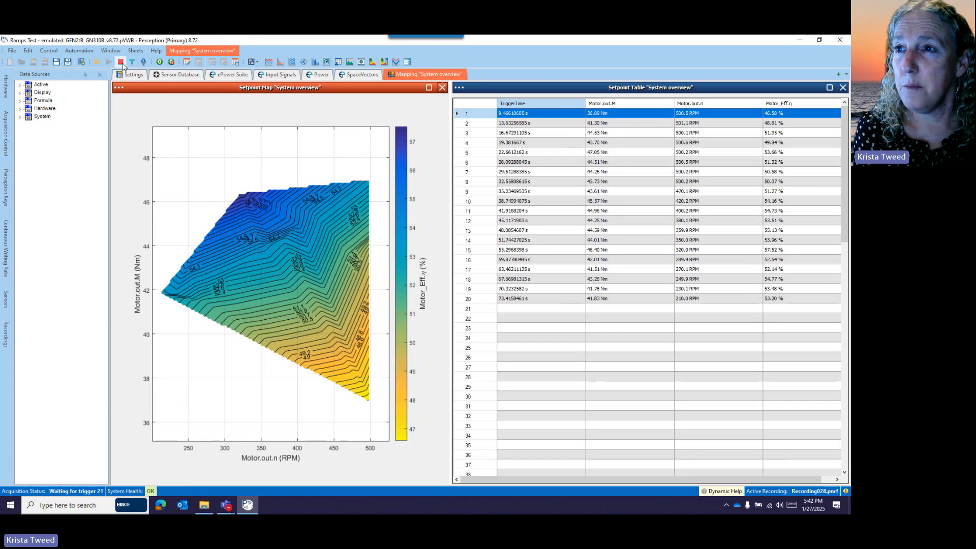
left_click(120, 63)
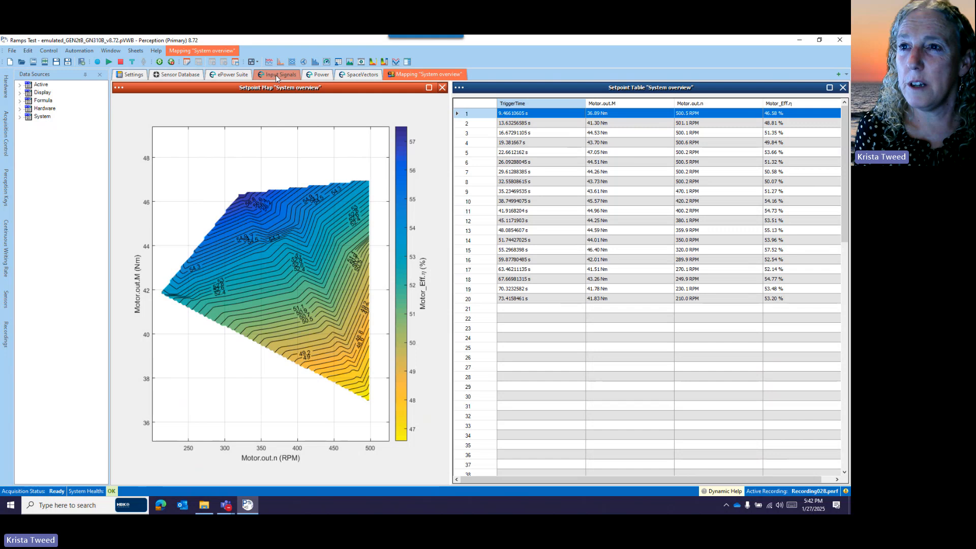
Fit the whole recording in the Power display by autoscaling the time axis and the amplitudes of the inverter output traces
left_click(319, 75)
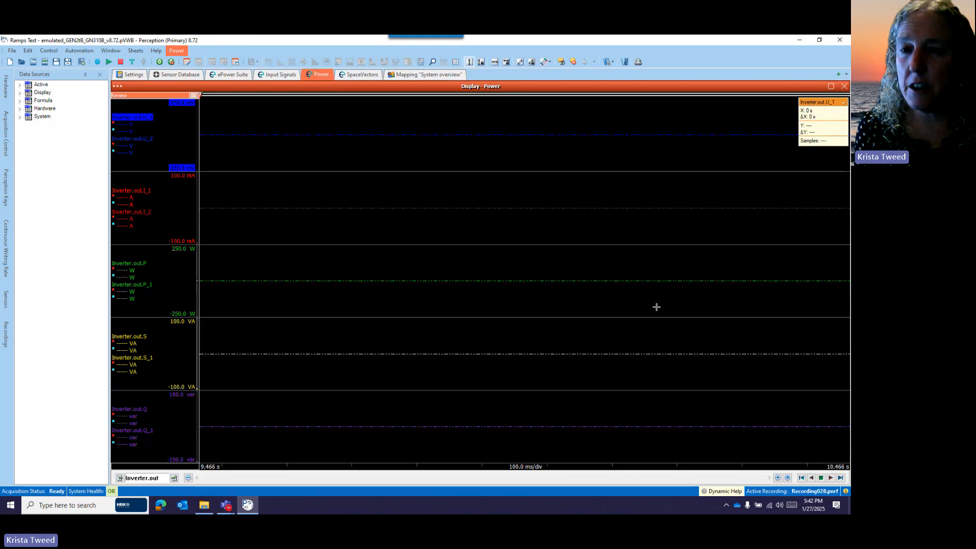
left_click(787, 478)
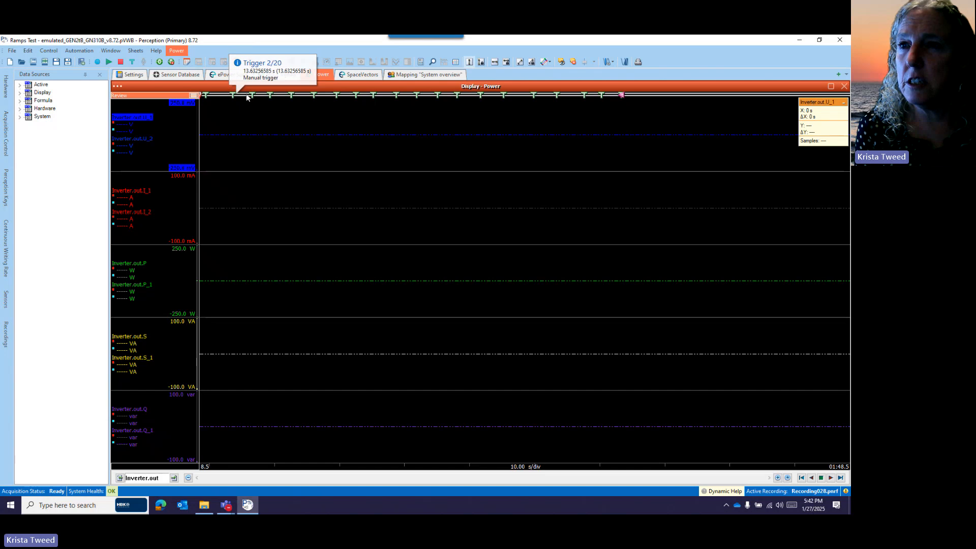
right_click(135, 116)
left_click(173, 168)
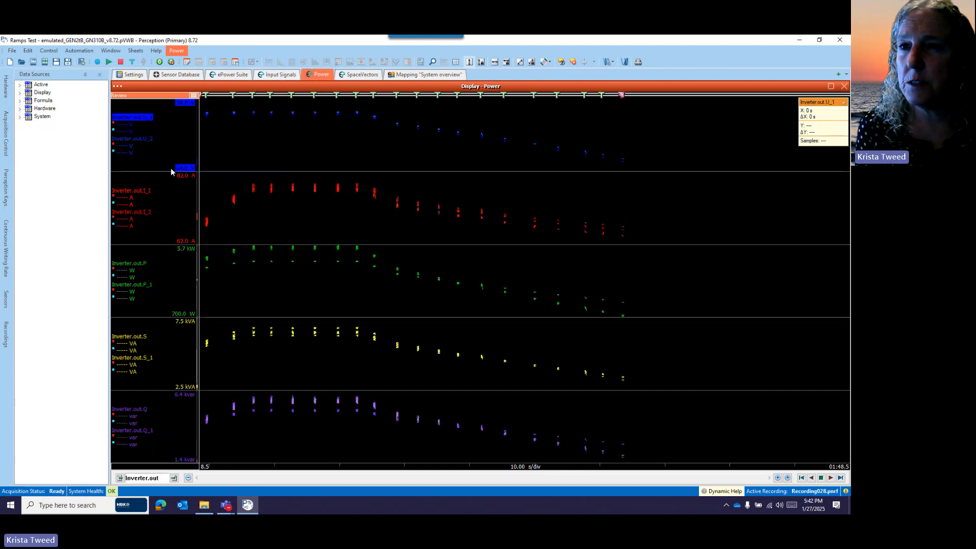
scroll(506, 329, "up", 10)
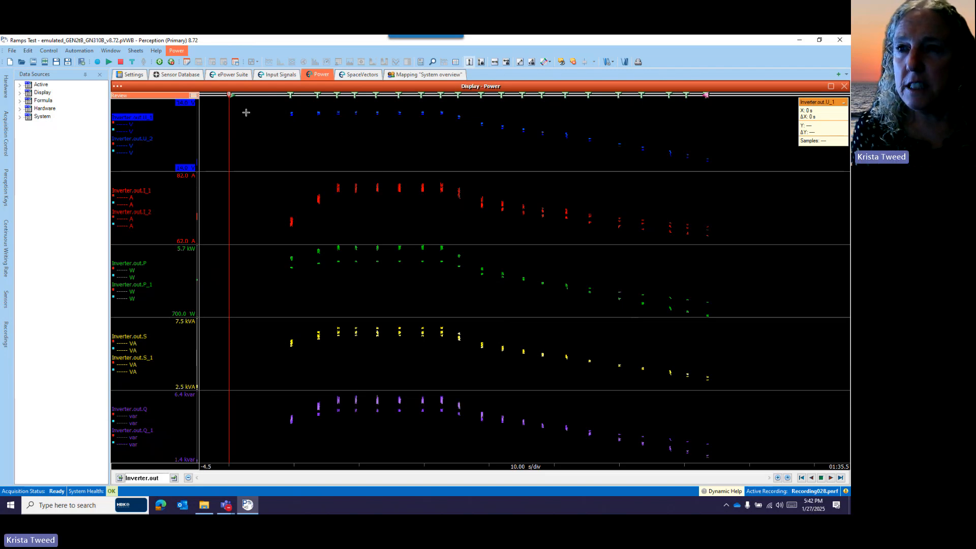
mouse_move(291, 98)
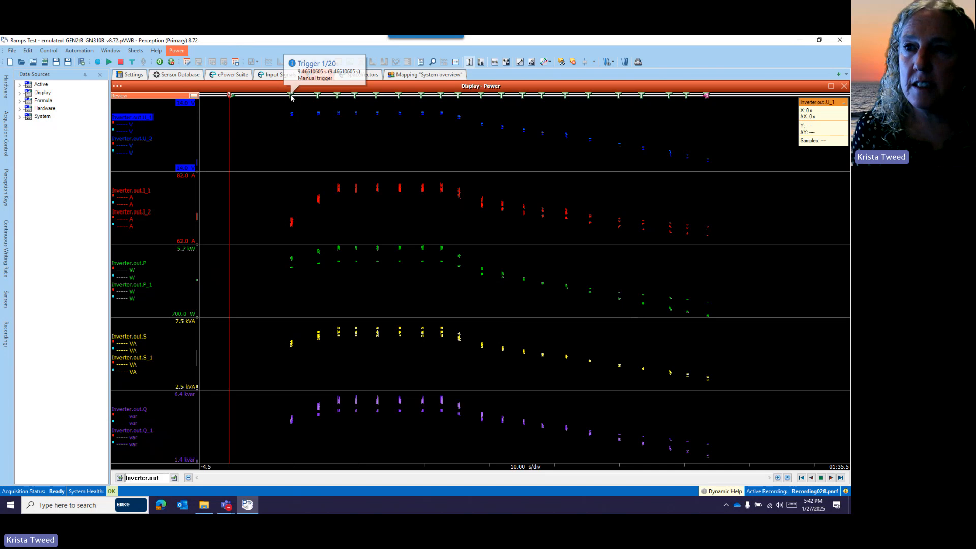
Switch the Power display from recording to sweep review, autoscale its time to the first sweep, and place the cursor at trigger 1
left_click(193, 96)
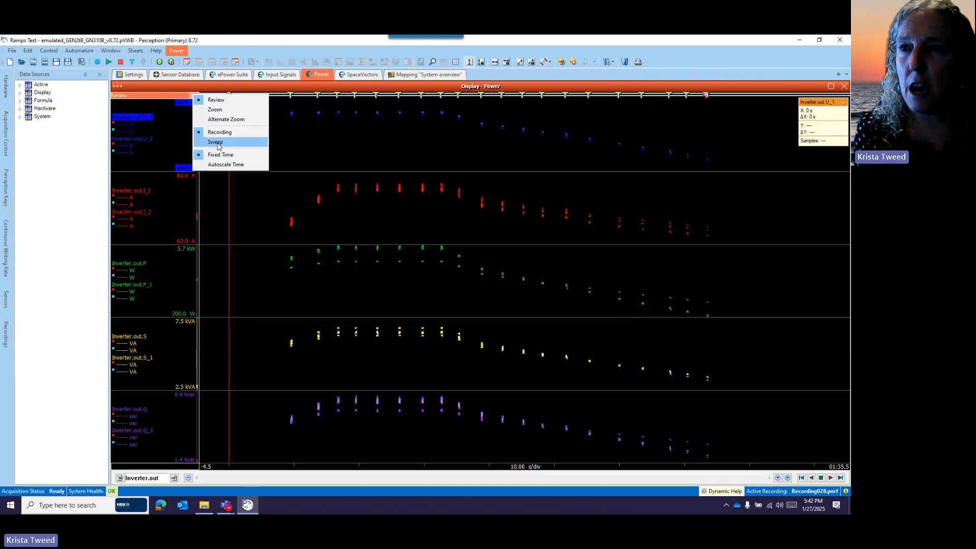
left_click(218, 143)
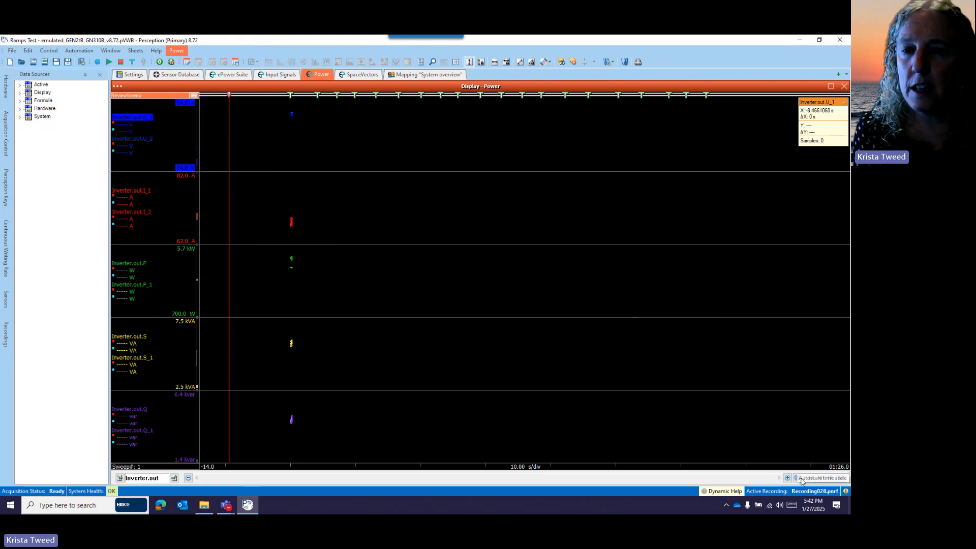
left_click(799, 479)
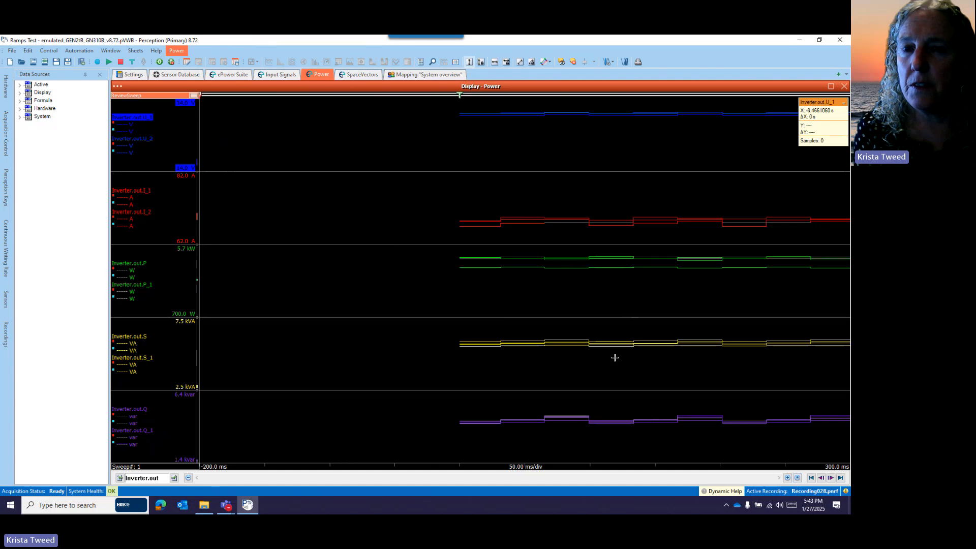
scroll(610, 340, "up", 5)
scroll(610, 340, "down", 20)
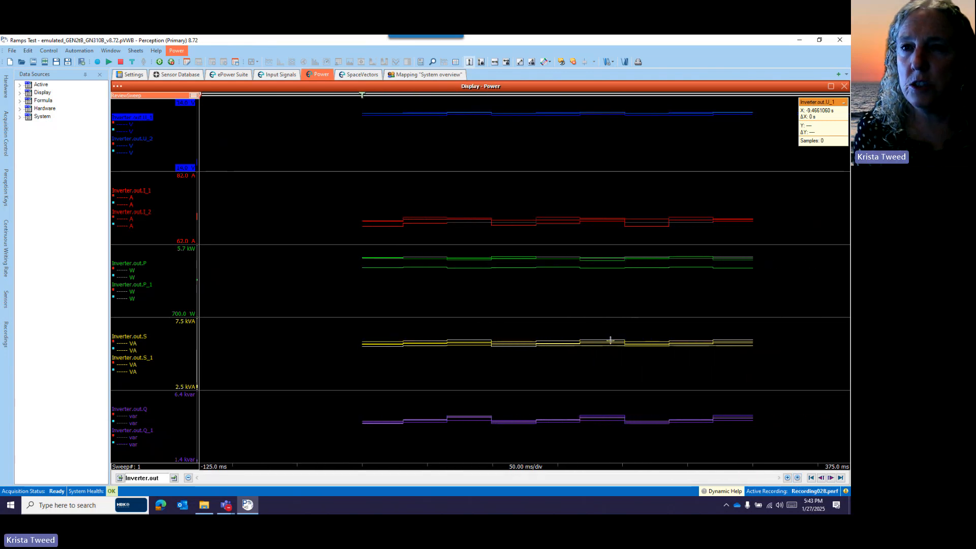
scroll(610, 340, "down", 5)
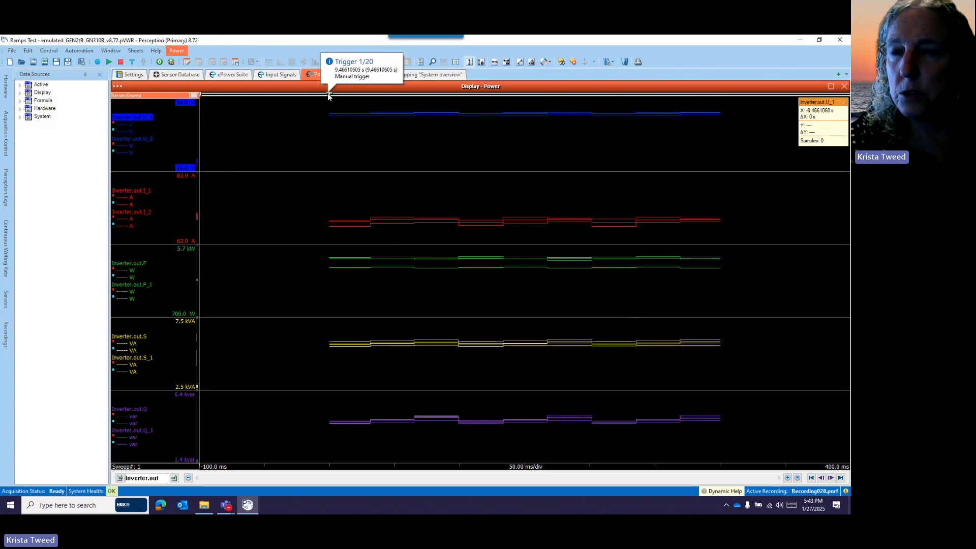
left_click(328, 95)
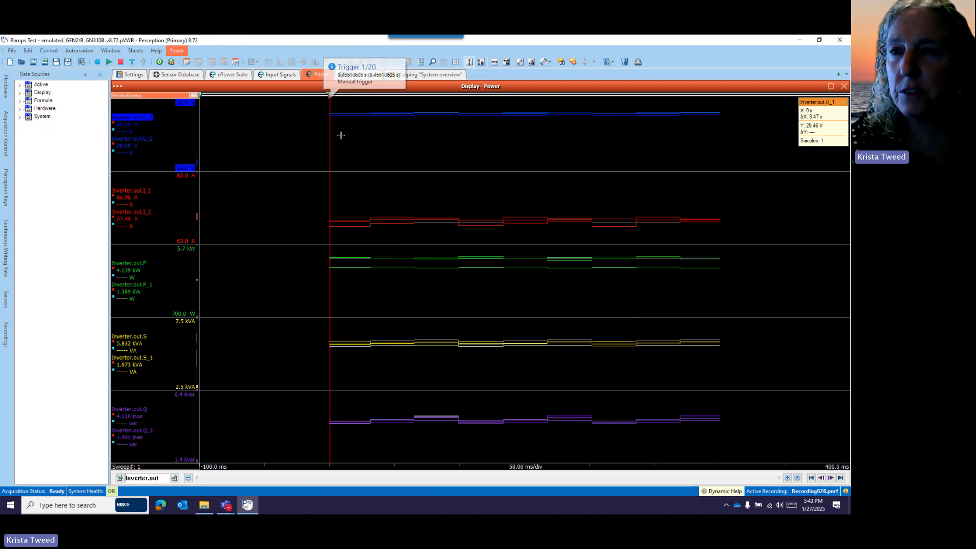
Step through the recorded sweeps from sweep 2 to sweep 10 in the Power display to examine the inverter output at each trigger
key("Page_Down")
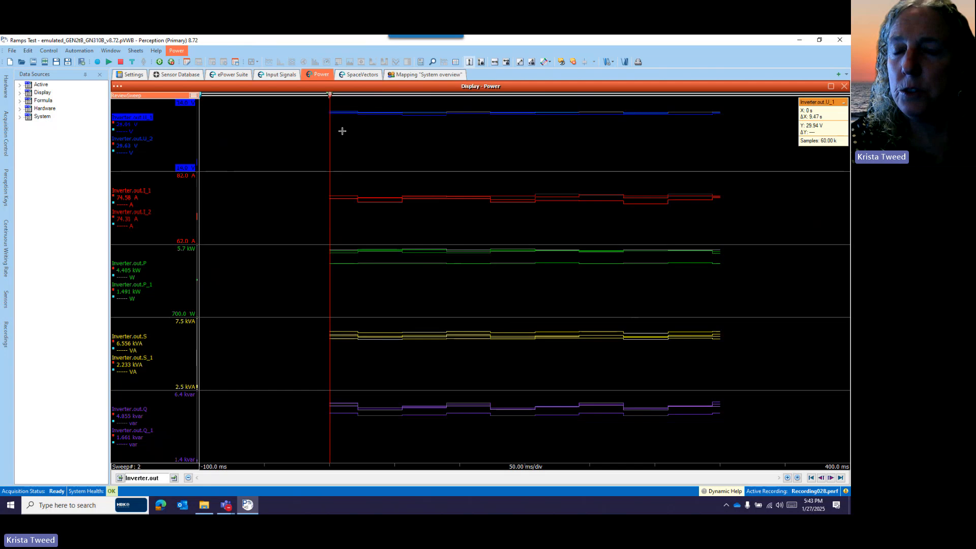
mouse_move(329, 93)
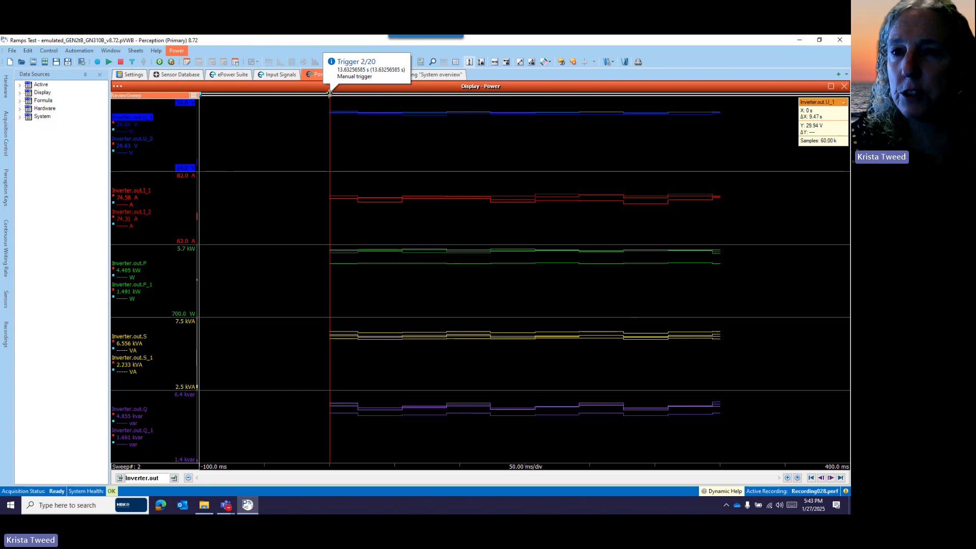
key("Page_Down")
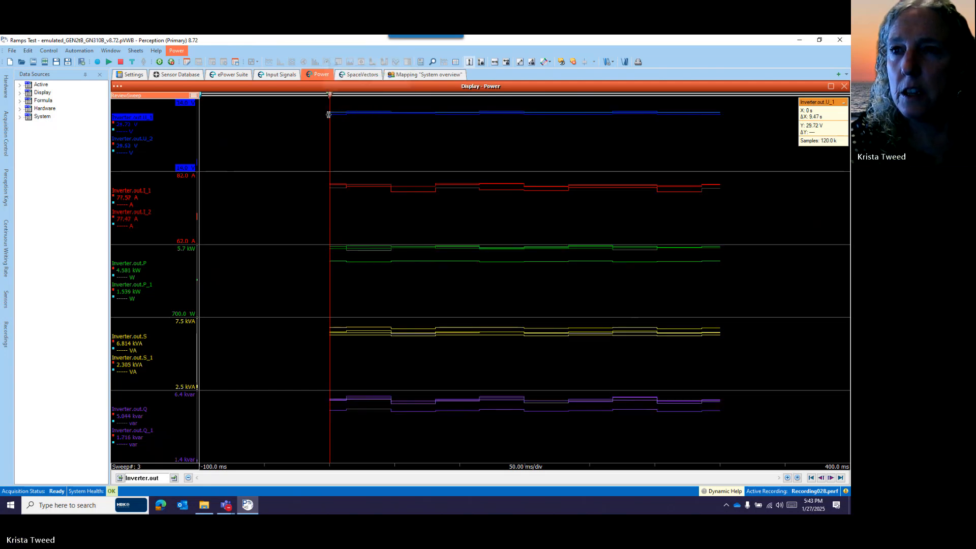
key("Page_Down")
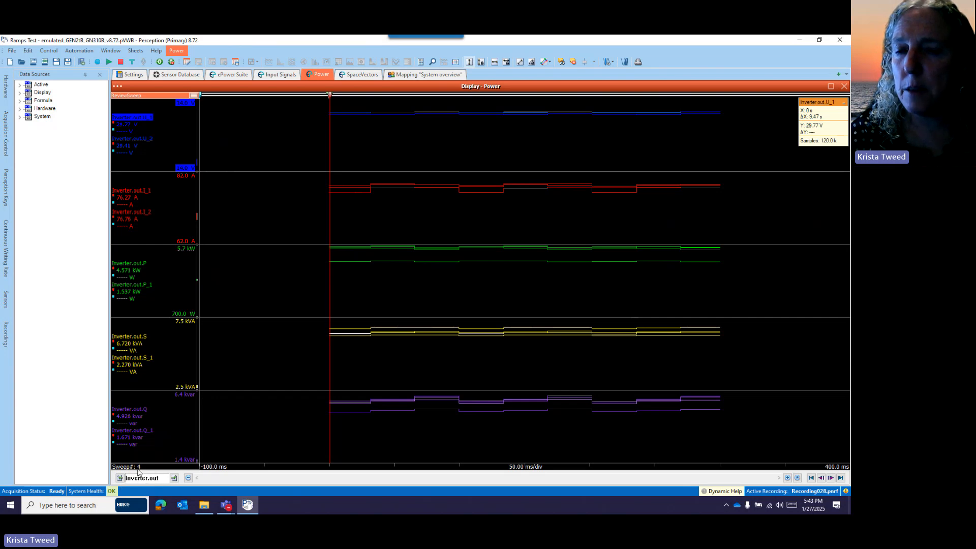
left_click(831, 478)
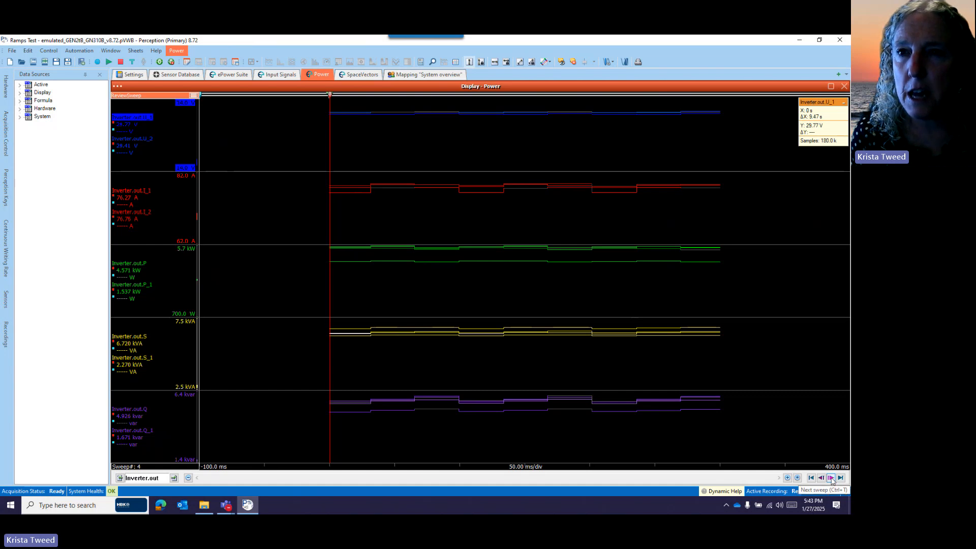
left_click(832, 479)
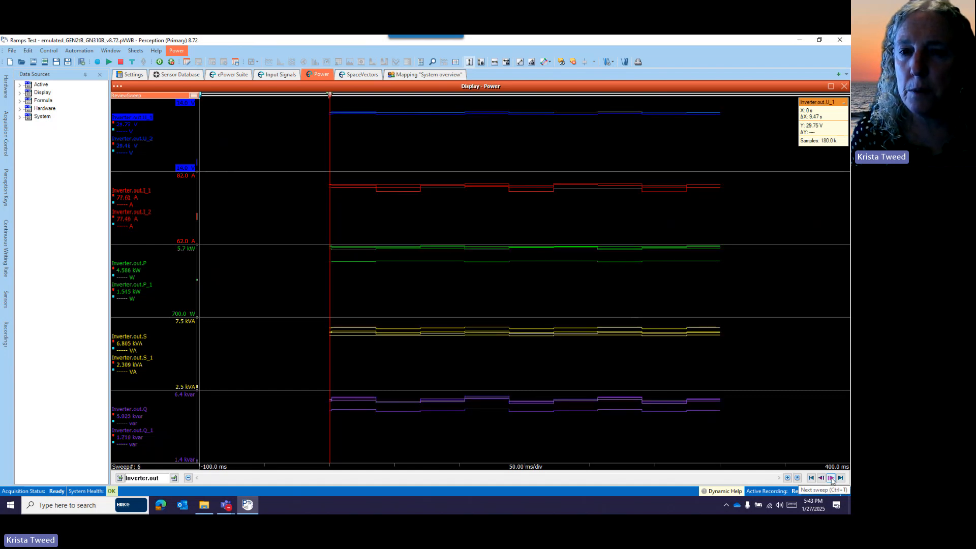
left_click(831, 479)
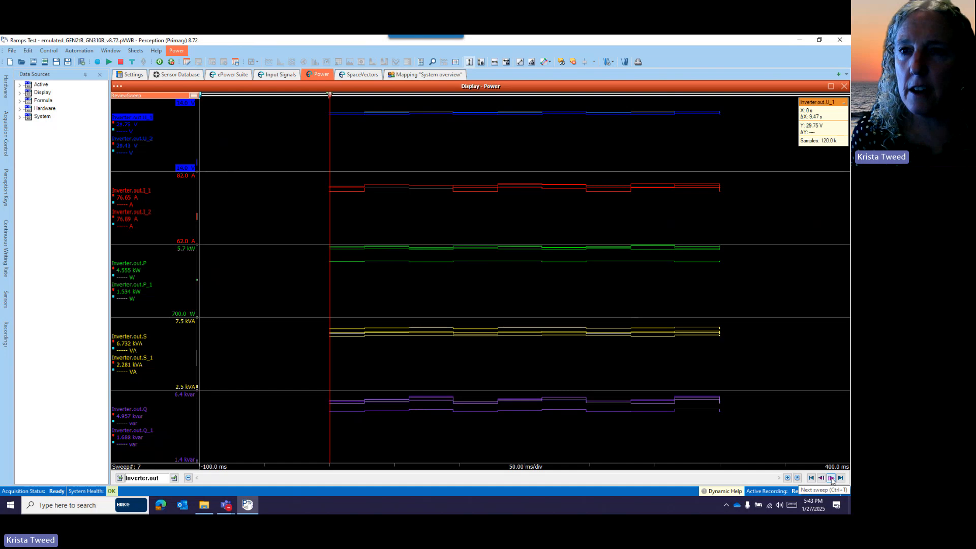
left_click(831, 478)
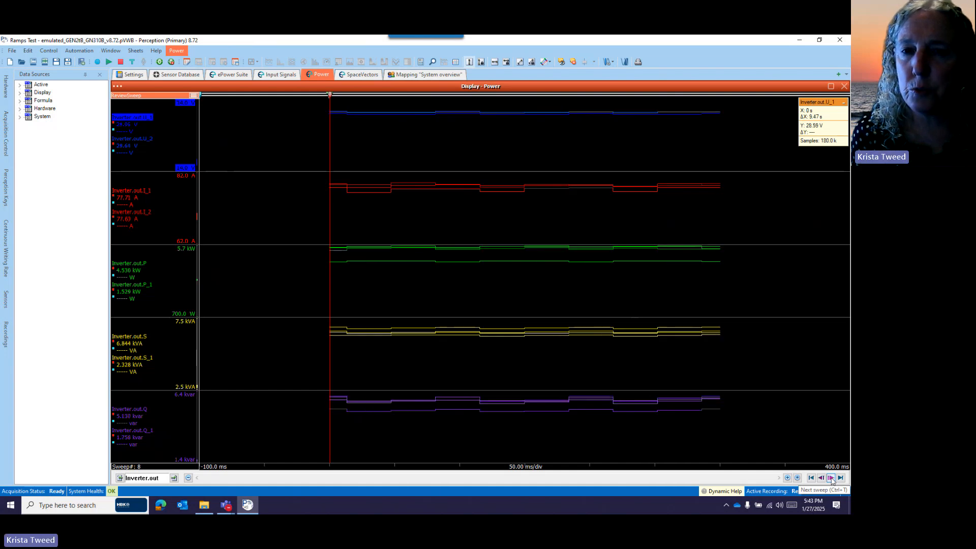
left_click(831, 478)
left_click(831, 478)
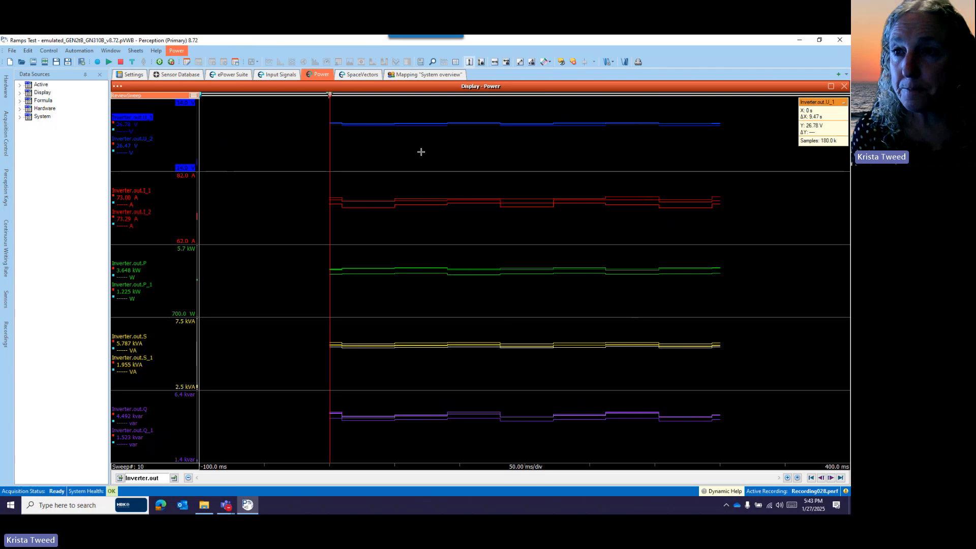
Open the recordings' storage path from the acquisition settings and go into its "Setpoint Mapping" folder
left_click(131, 75)
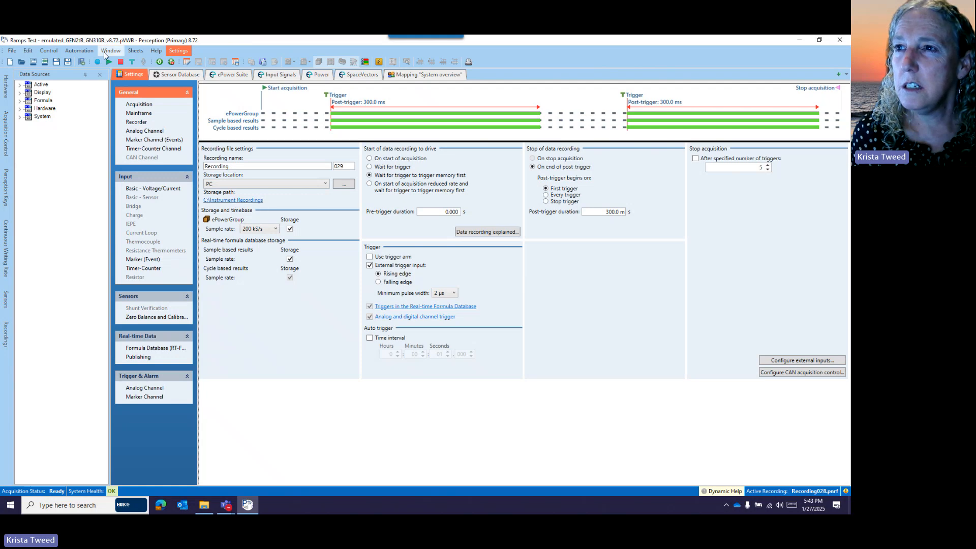
left_click(134, 104)
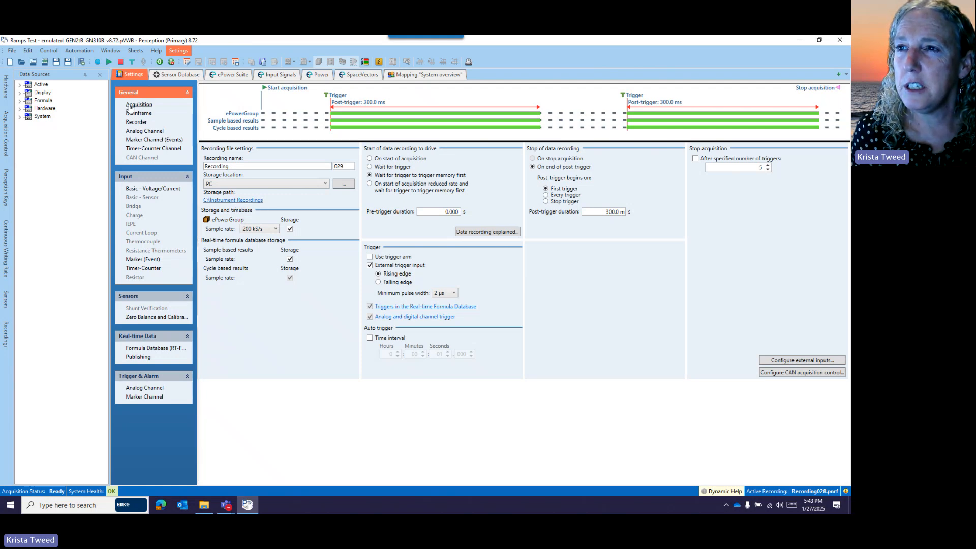
left_click(241, 201)
scroll(484, 221, "down", 6)
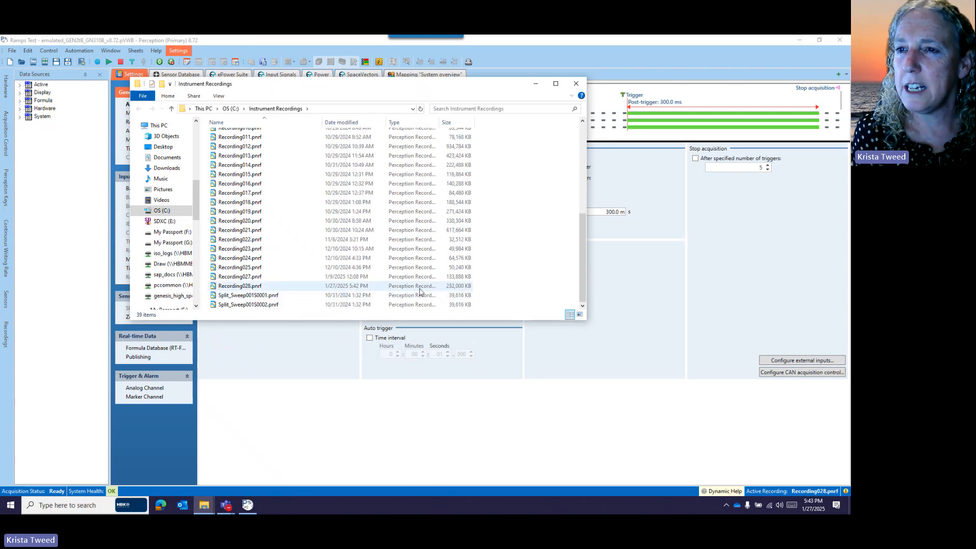
scroll(318, 285, "up", 7)
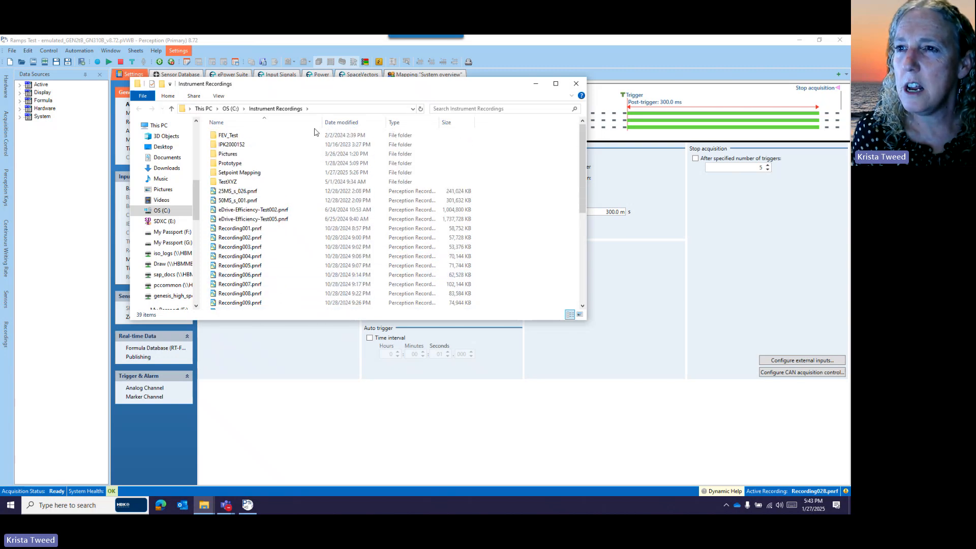
double_click(245, 173)
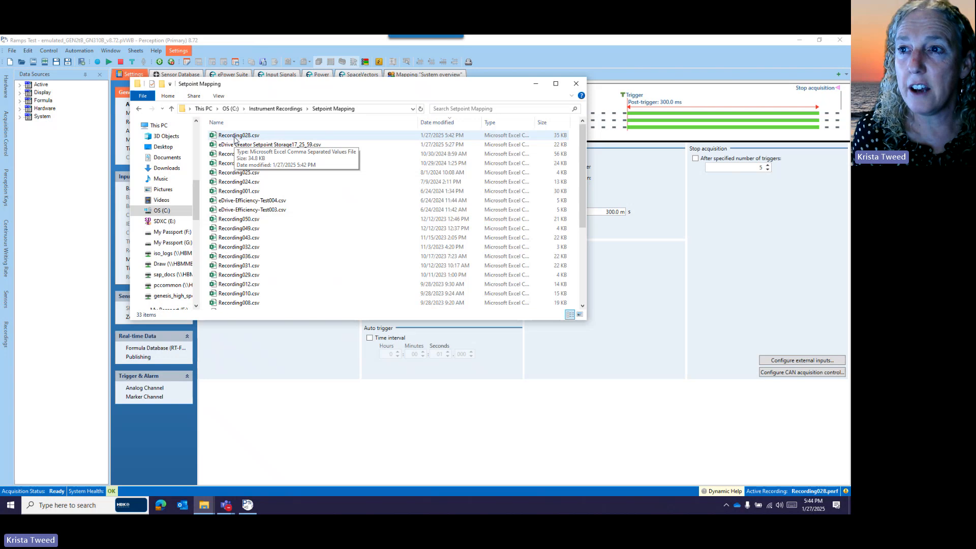
Open Recording028.csv in Excel and examine the logged setpoint rows and the inverter output columns across the sheet
left_click(234, 138)
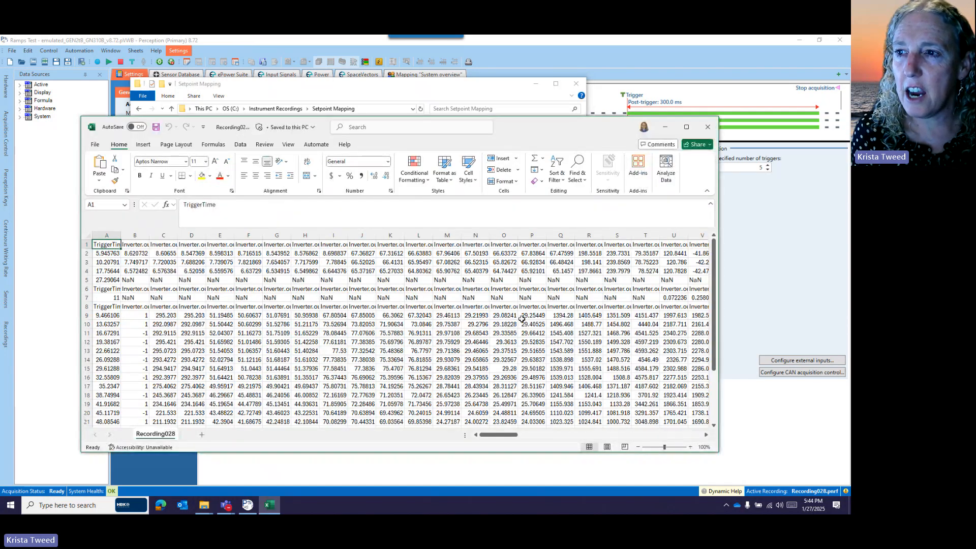
scroll(522, 318, "down", 6)
scroll(521, 319, "up", 6)
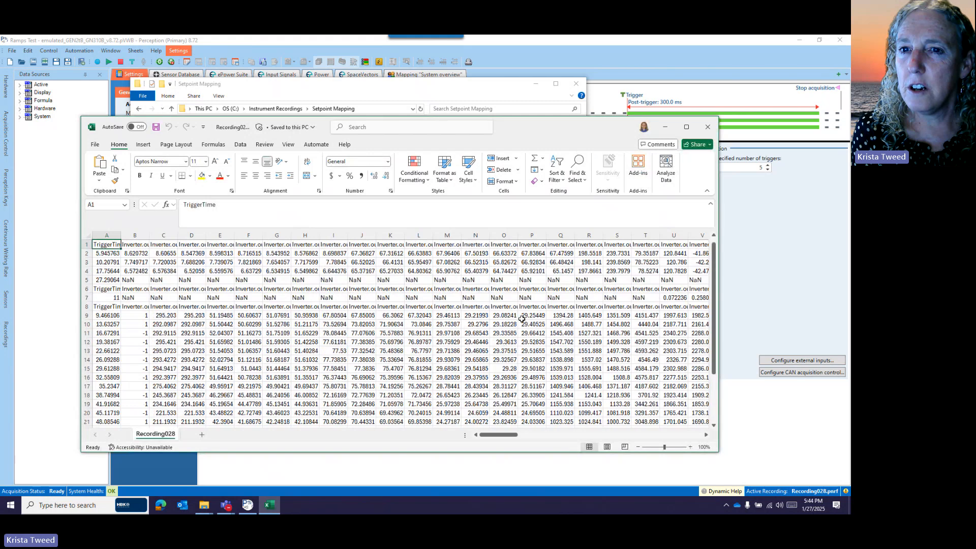
left_click_drag(484, 437, 516, 441)
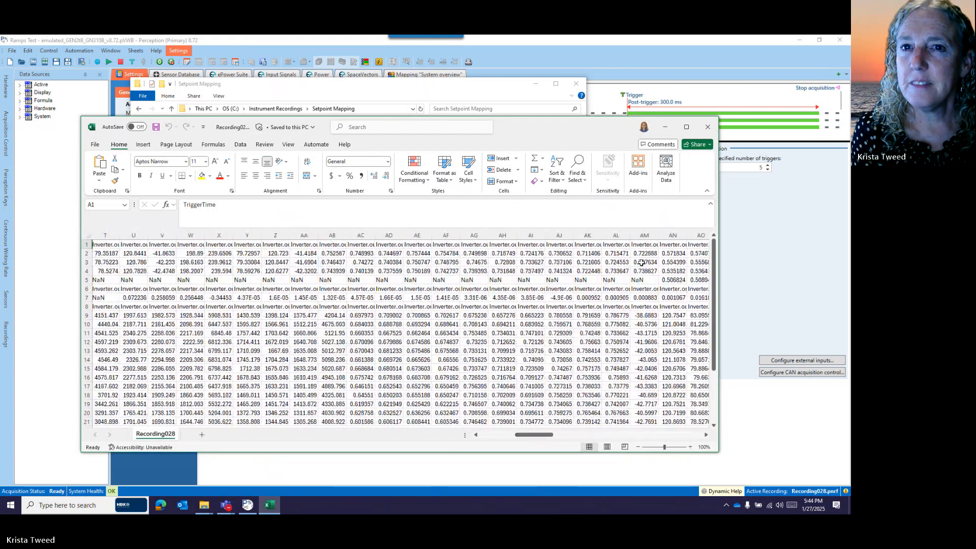
Close the CSV file, put the folder window away, and return to the "System overview" setpoint map and table in Perception
left_click(708, 128)
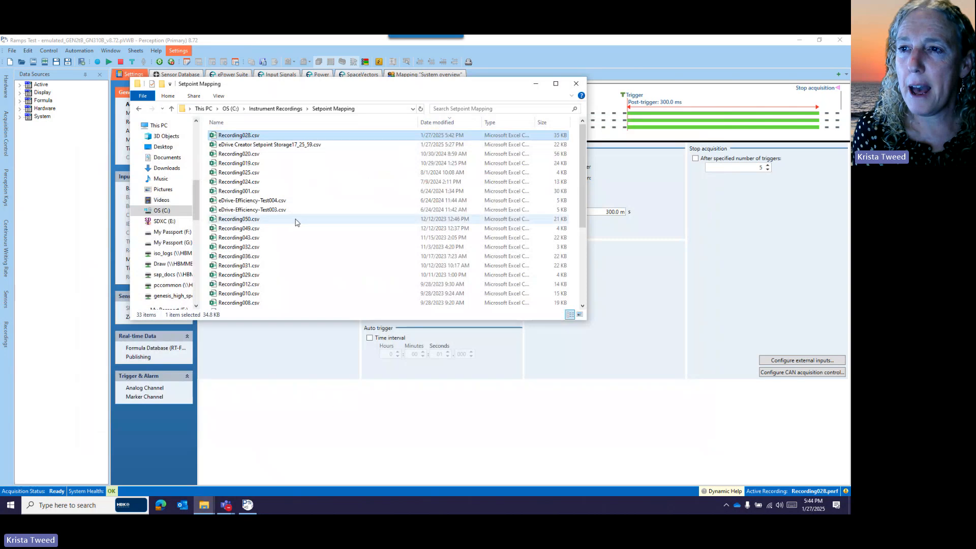
left_click(538, 85)
left_click(426, 74)
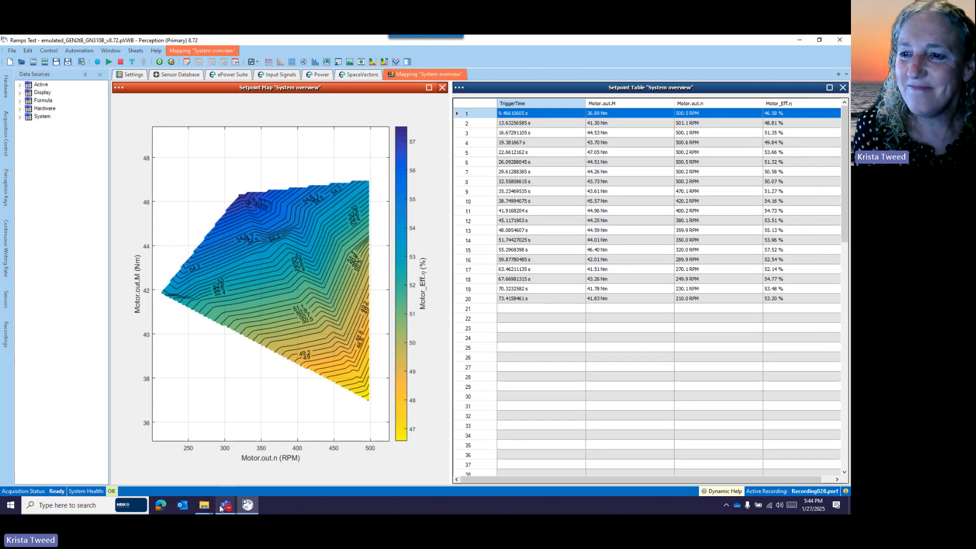
mouse_move(228, 507)
left_click(204, 467)
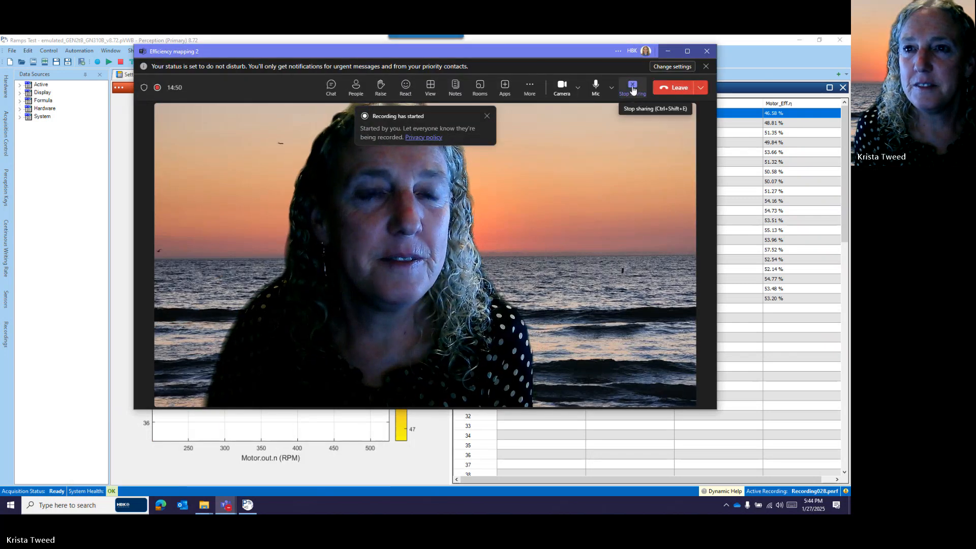
left_click(633, 90)
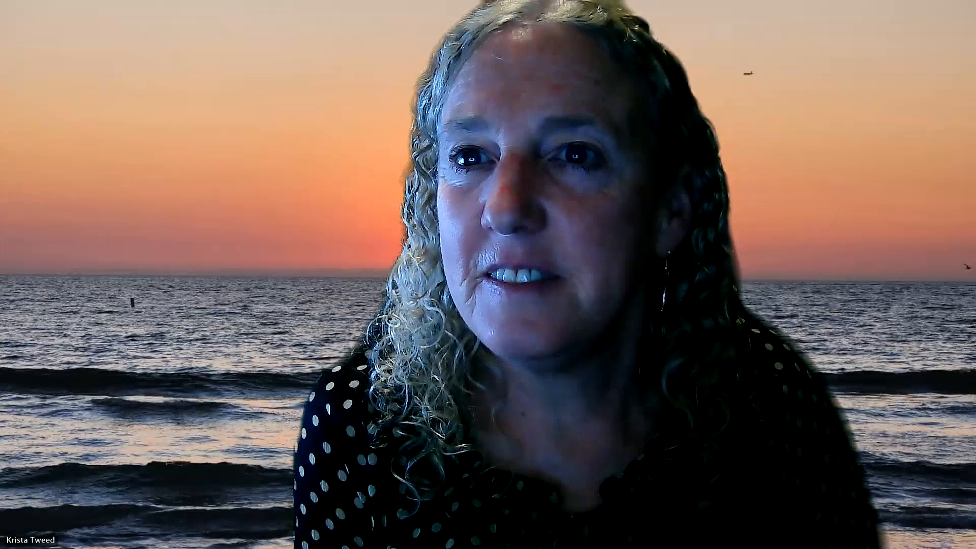